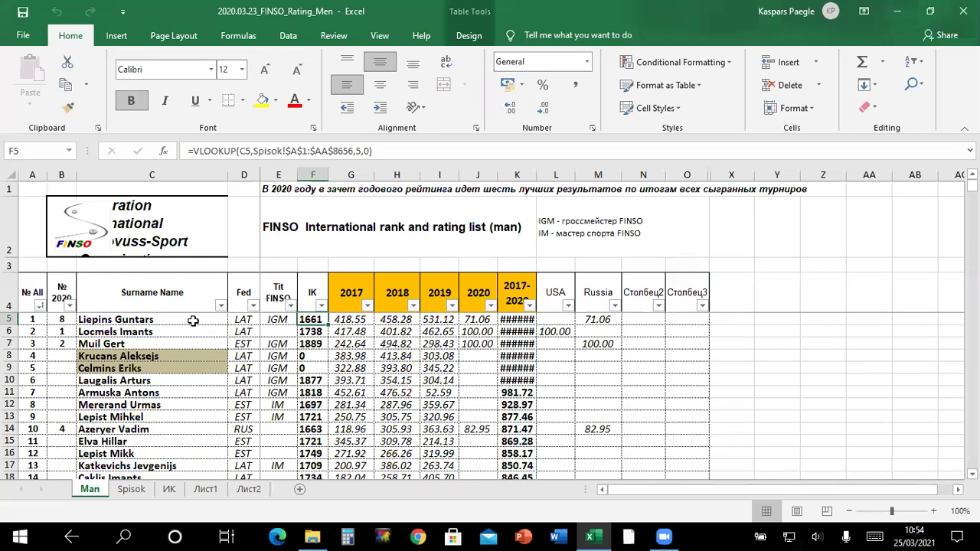
Open the workbook "XML list - standard template" from the DEMO folder alongside the FINSO men's rating list.
scroll(242, 339, "down", 4)
scroll(243, 339, "up", 4)
key("alt+Tab")
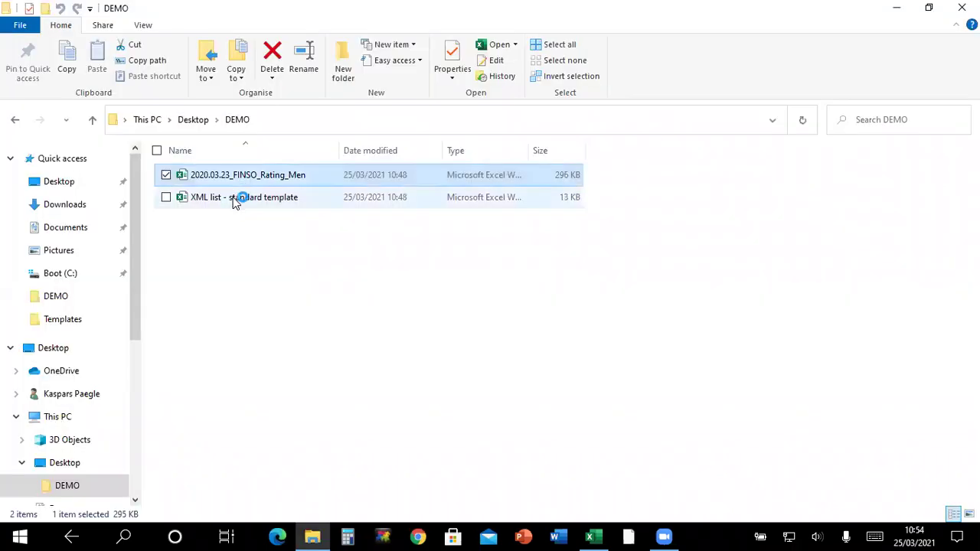
left_click(239, 201)
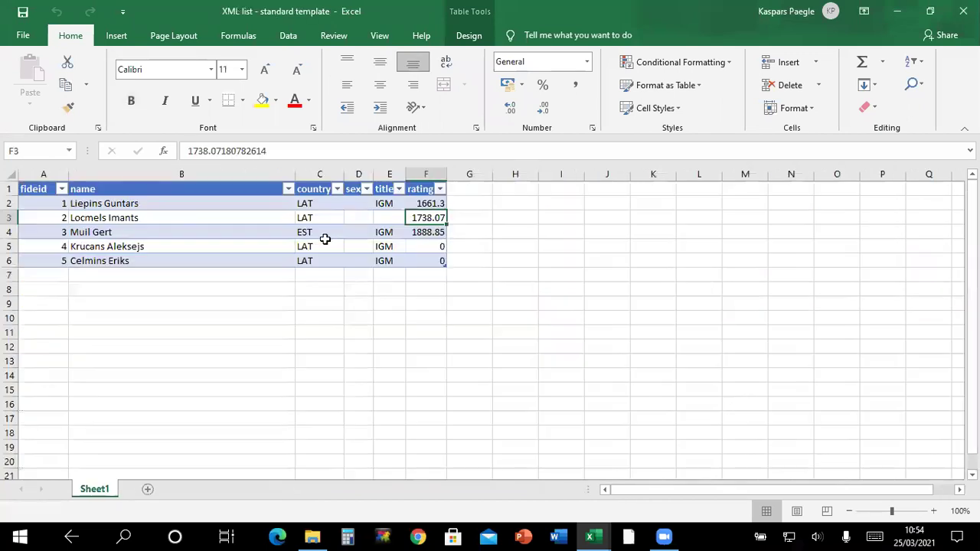
Copy all surname names and federations from the Man sheet, C5 downward, and paste them as values at B2 of the template.
left_click(208, 204)
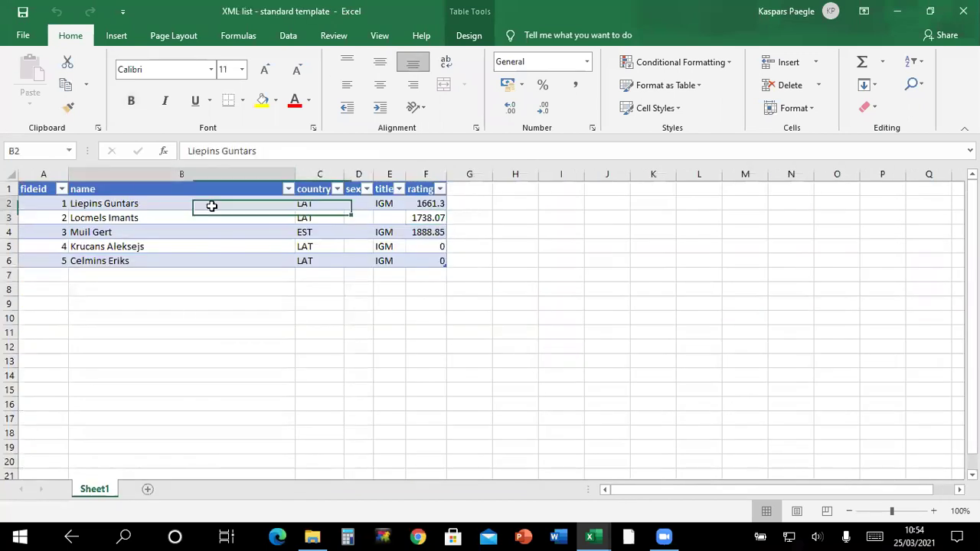
key("alt+Tab")
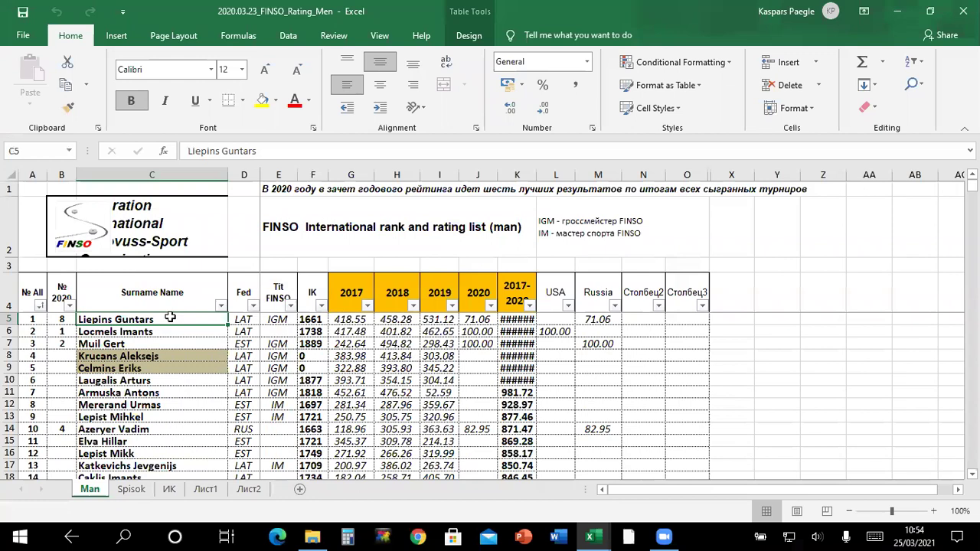
key("shift+Right")
key("ctrl+shift+Down")
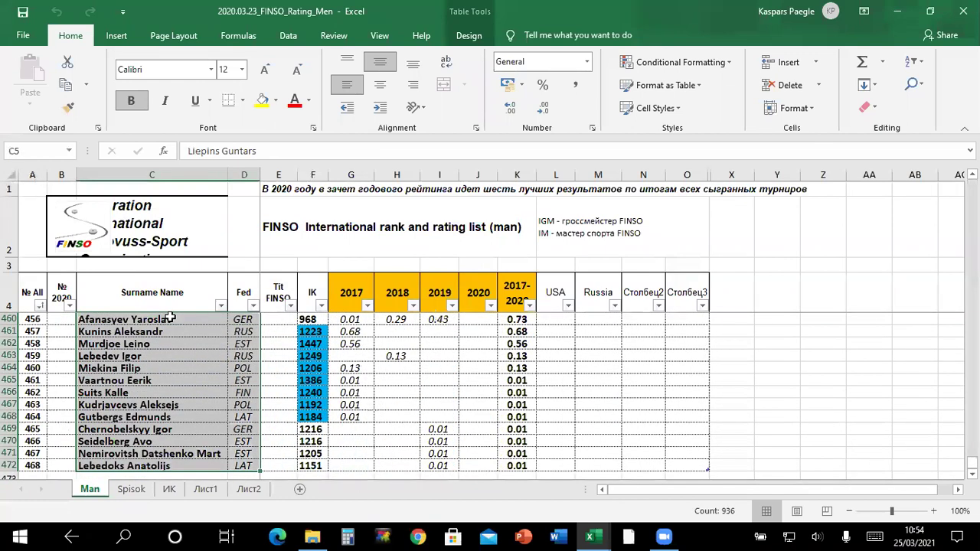
key("ctrl+c")
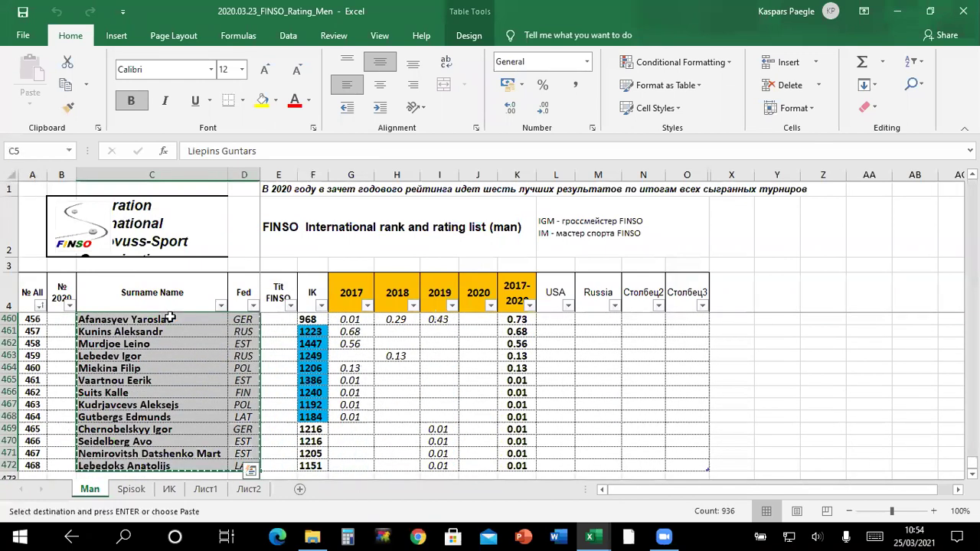
key("alt+Tab")
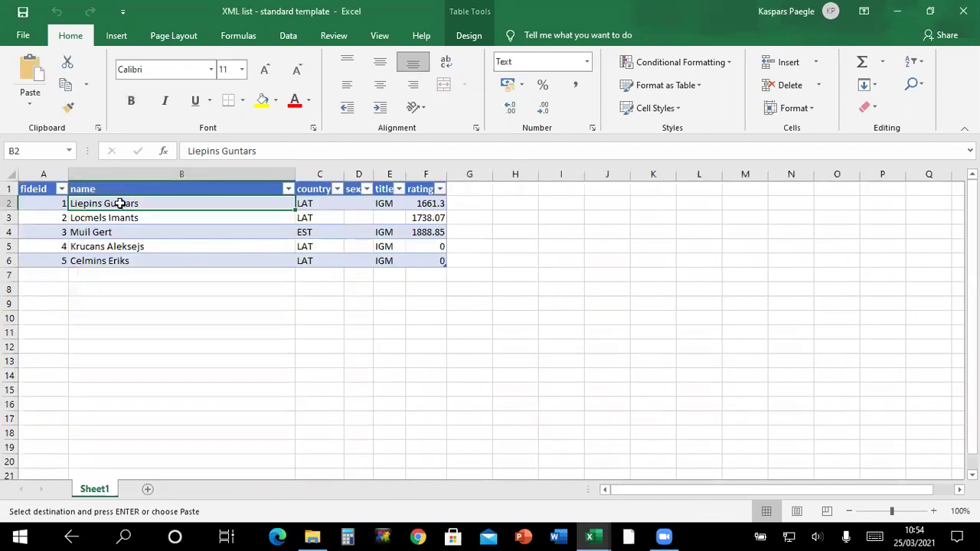
right_click(120, 203)
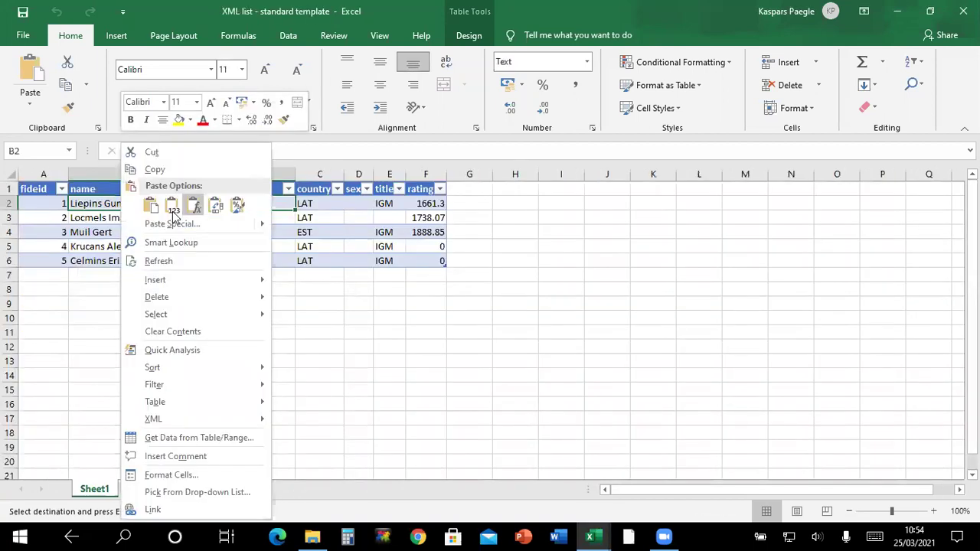
left_click(171, 207)
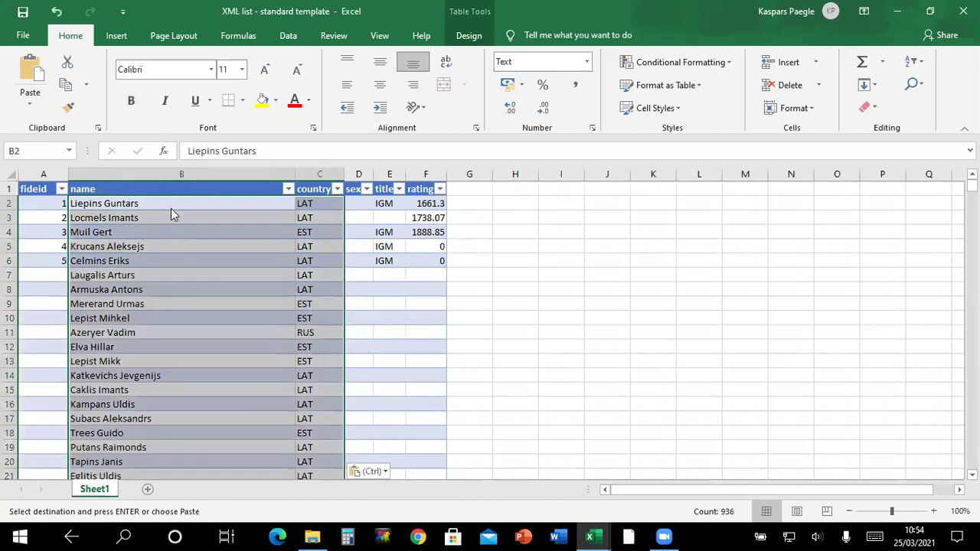
Copy the FINSO title and IK columns of the rating list from E5 down and paste them as values at E2 of the template.
key("alt+Tab")
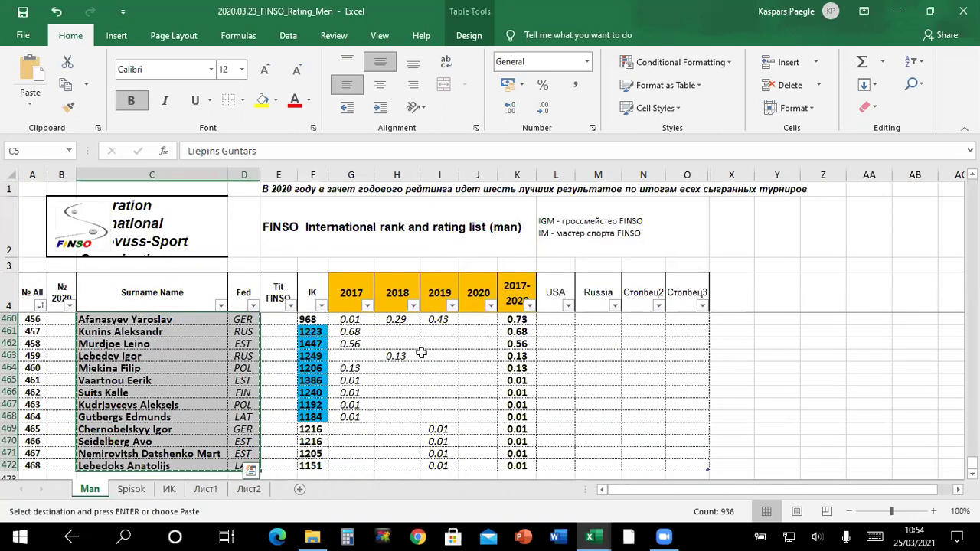
left_click(284, 320)
scroll(284, 321, "up", 20)
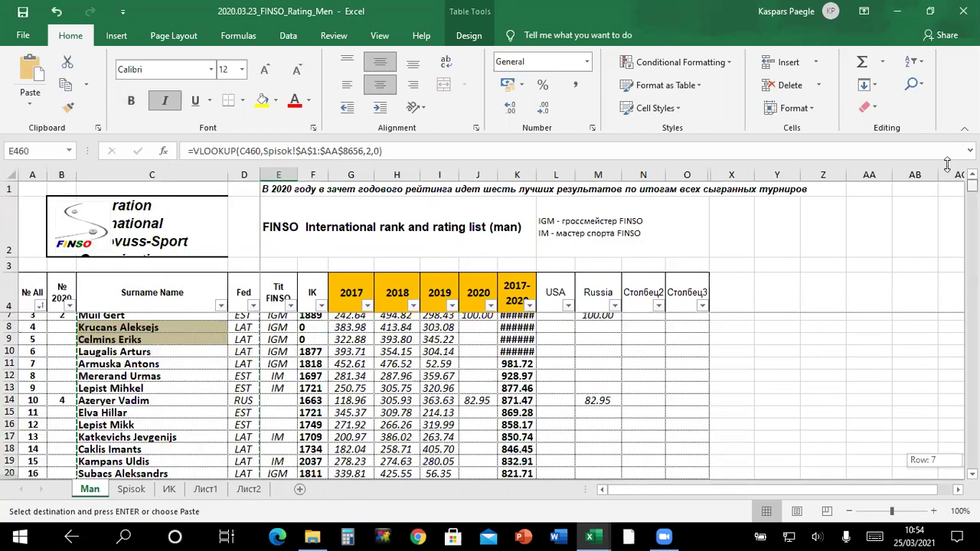
left_click(285, 316)
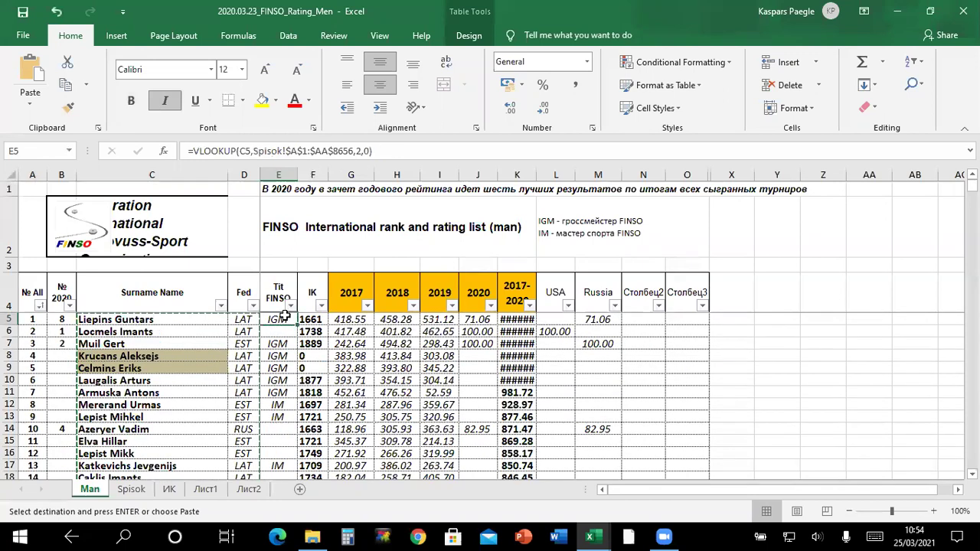
key("shift+Right")
key("ctrl+v")
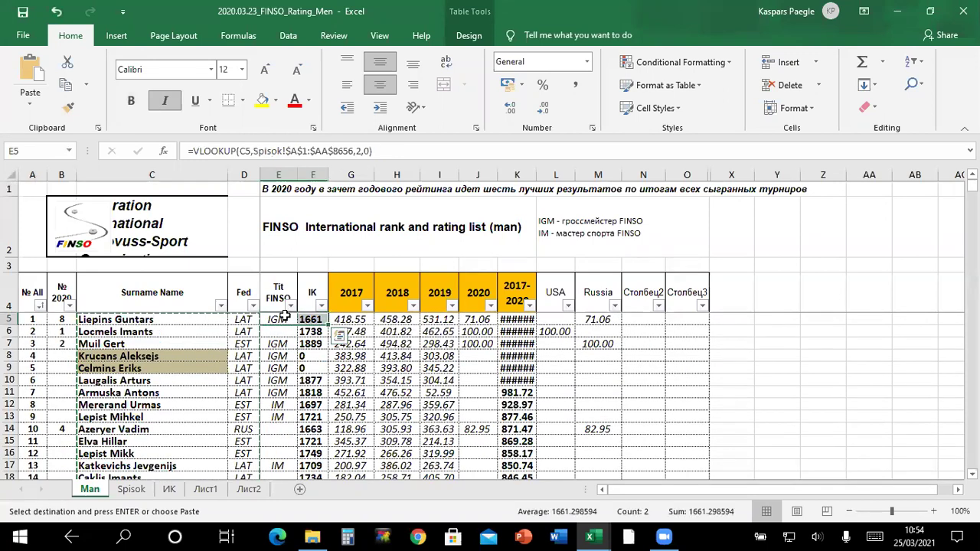
key("ctrl+shift+Down")
key("ctrl+v")
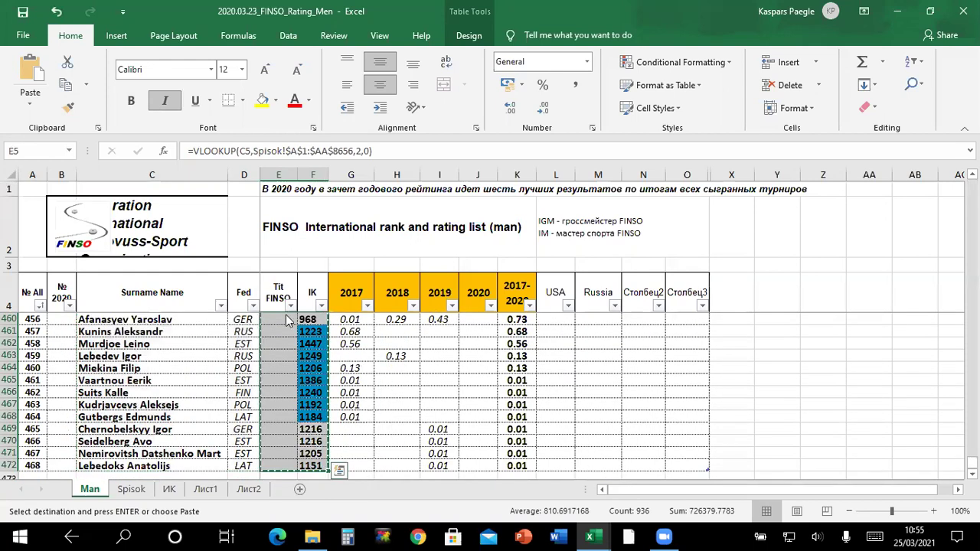
key("alt+Tab")
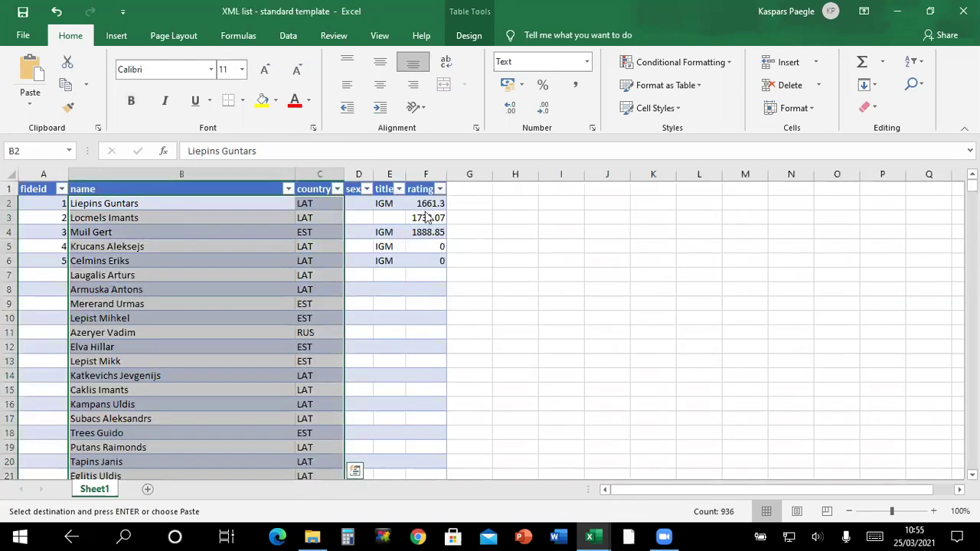
right_click(382, 204)
key("Return")
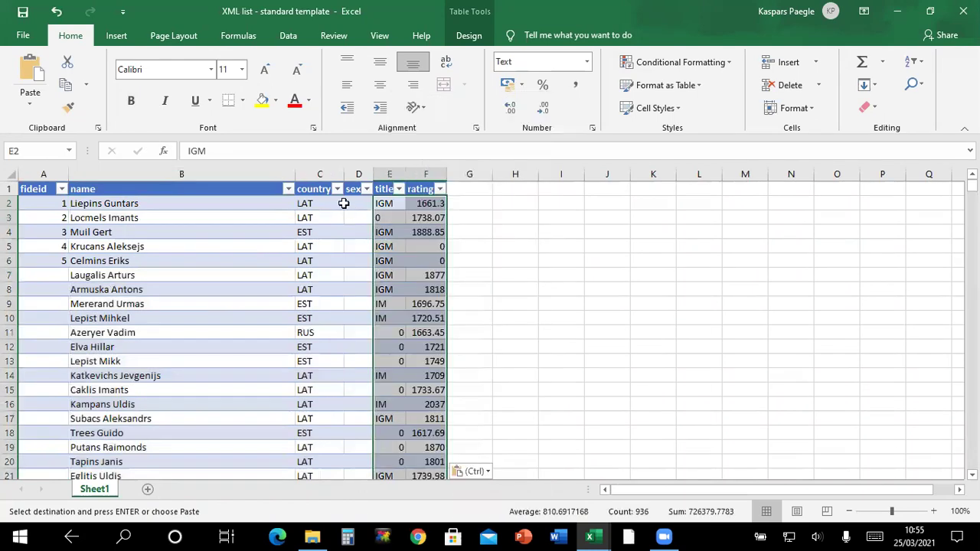
Continue the fideid numbering down to row 469 and fill the sex column with M for every player.
left_click(58, 246)
left_click_drag(69, 266, 94, 433)
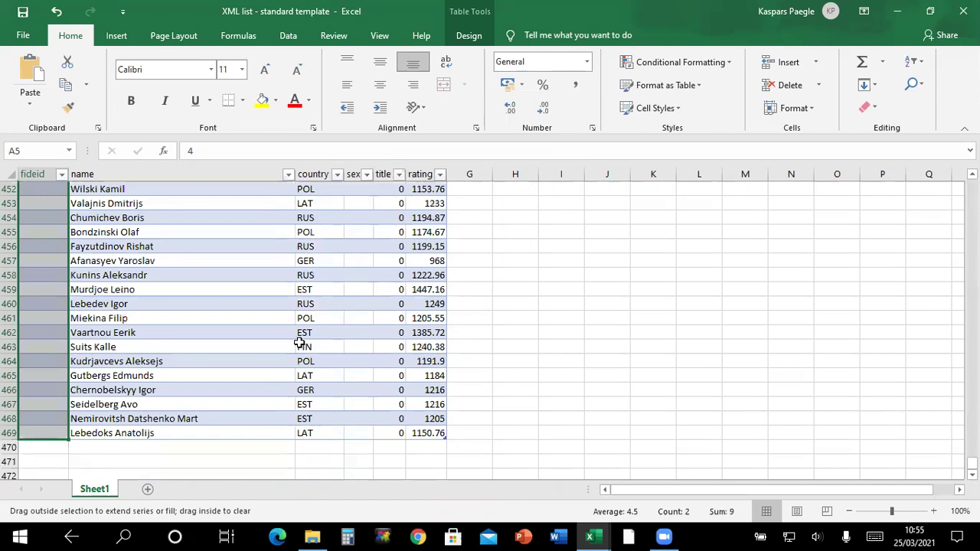
left_click(359, 432)
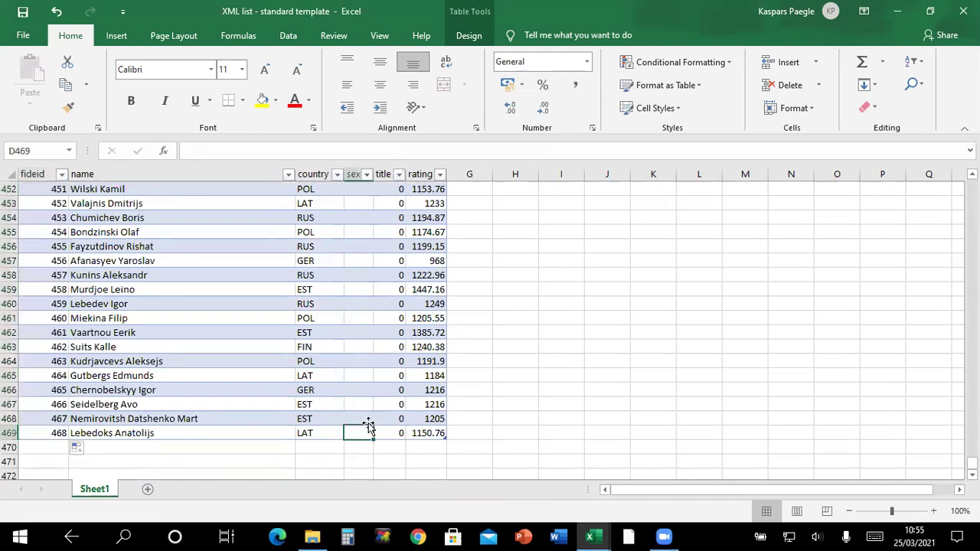
type("M")
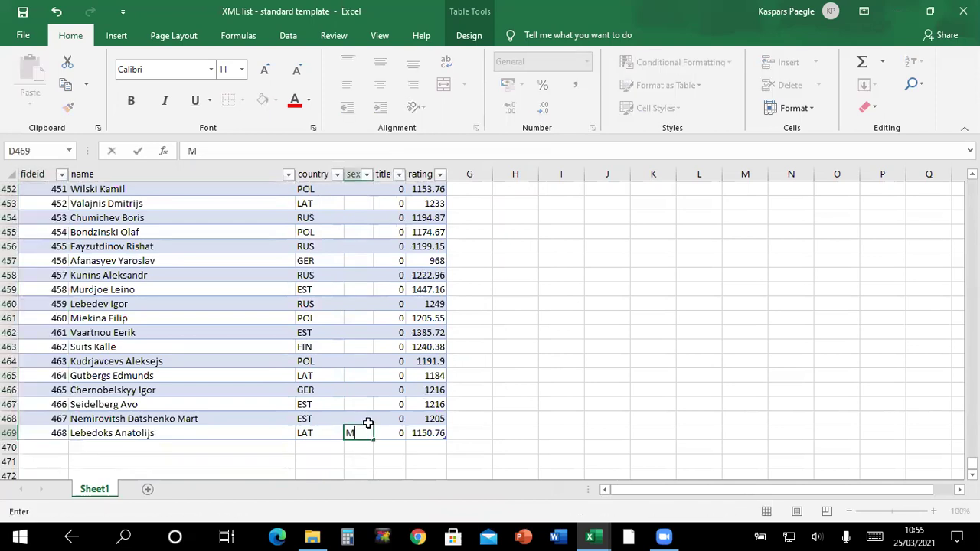
key("Return")
left_click(369, 434)
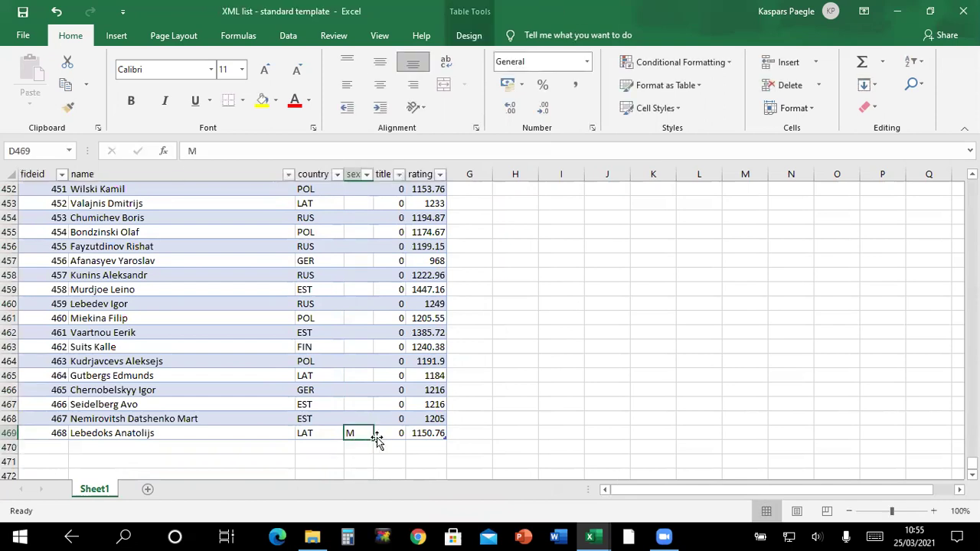
mouse_move(374, 438)
left_mouse_down()
mouse_move(381, 90)
mouse_move(362, 108)
mouse_move(362, 197)
mouse_move(386, 204)
mouse_move(389, 173)
left_mouse_up()
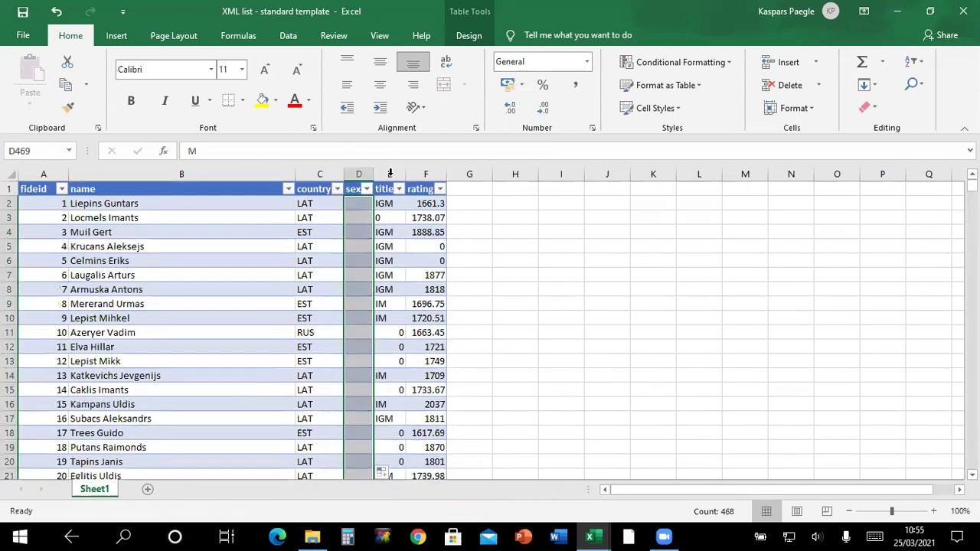
Replace every 0 in the title column with an empty value and save the template workbook.
left_click(389, 173)
key("ctrl+f")
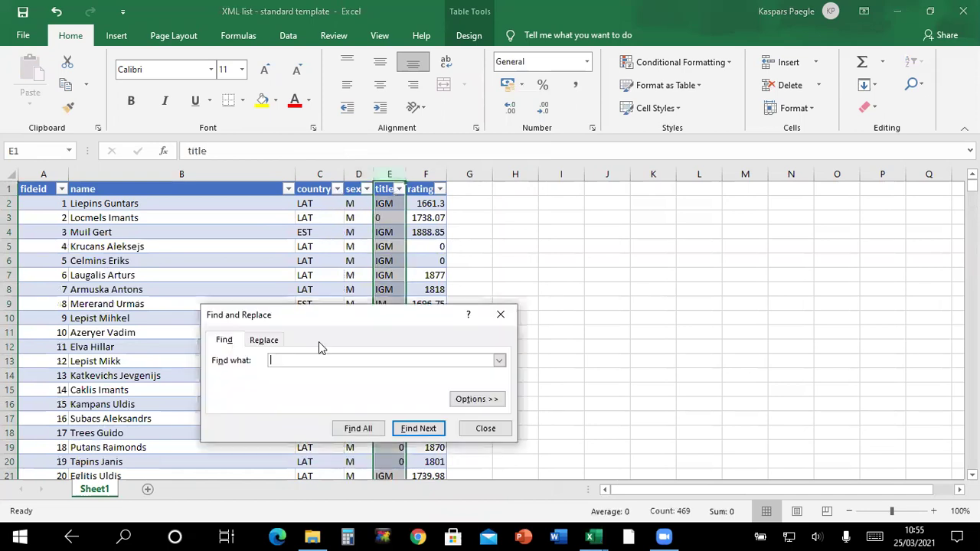
type("0")
left_click(272, 345)
left_click(243, 430)
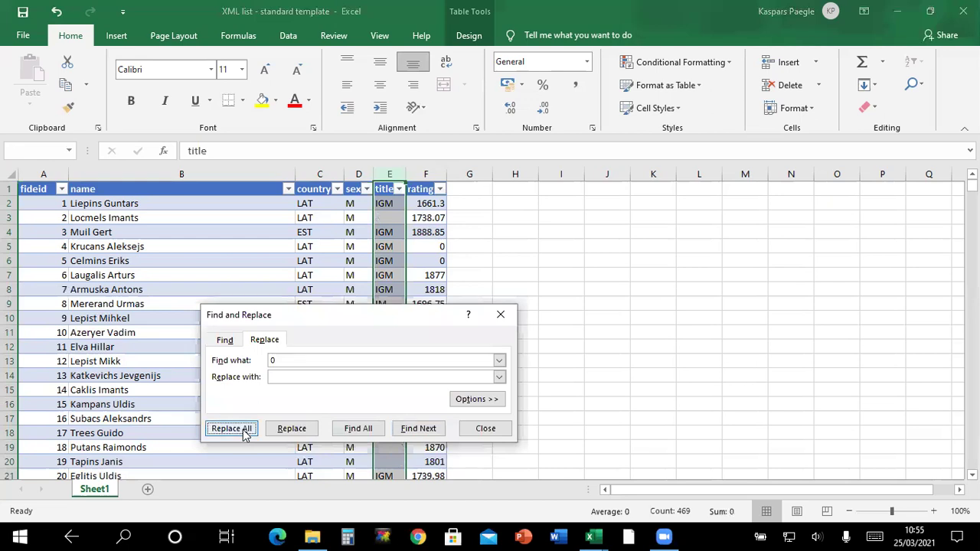
left_click(493, 308)
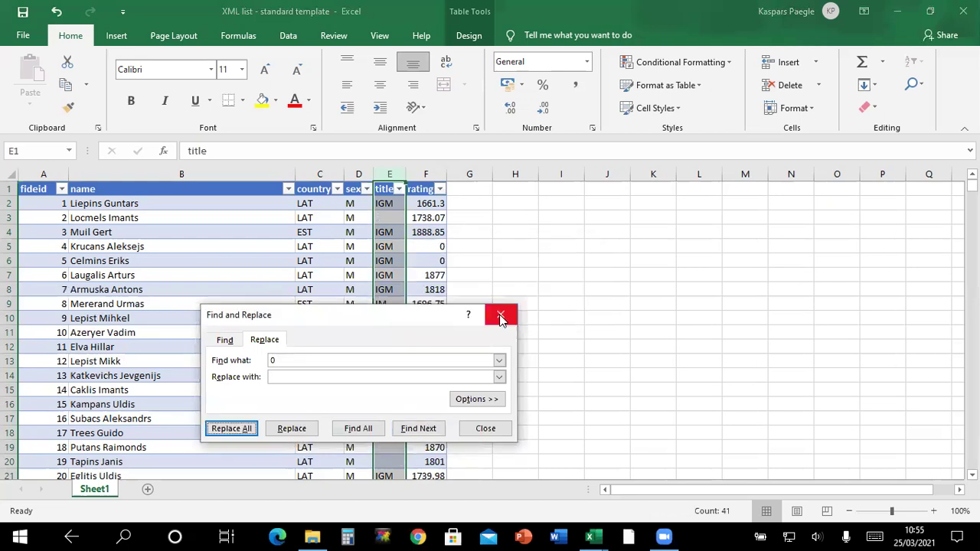
key("Escape")
left_click(227, 230)
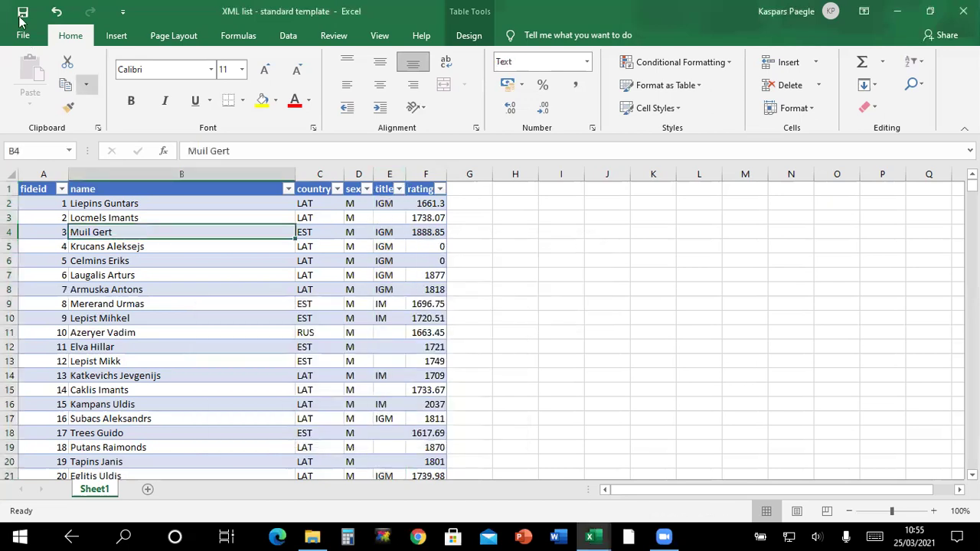
left_click(23, 13)
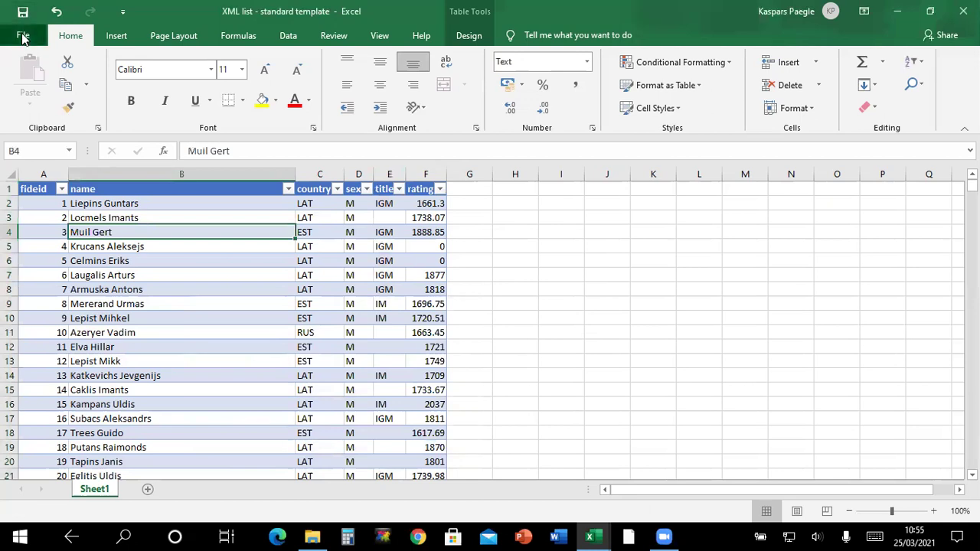
Enable the Developer tab in the ribbon customization options.
left_click(23, 36)
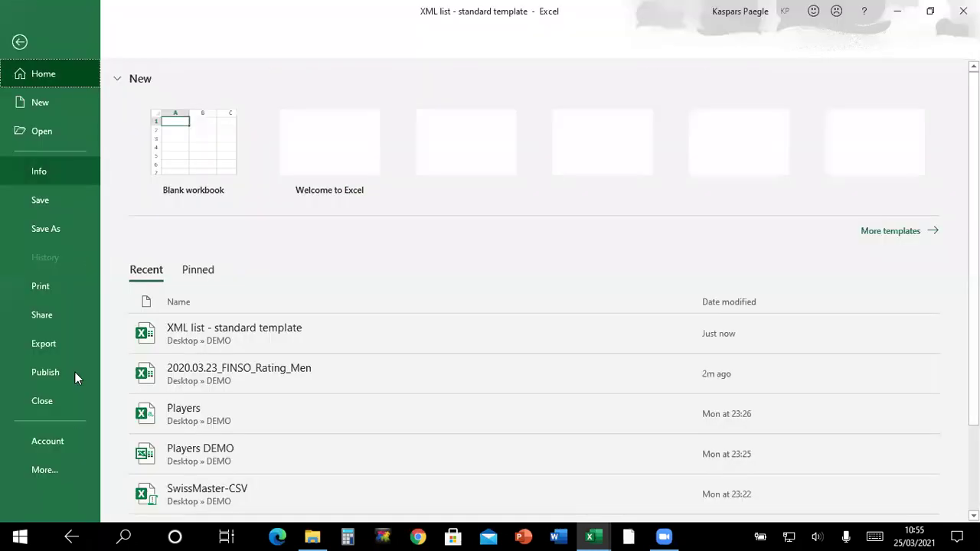
left_click(64, 468)
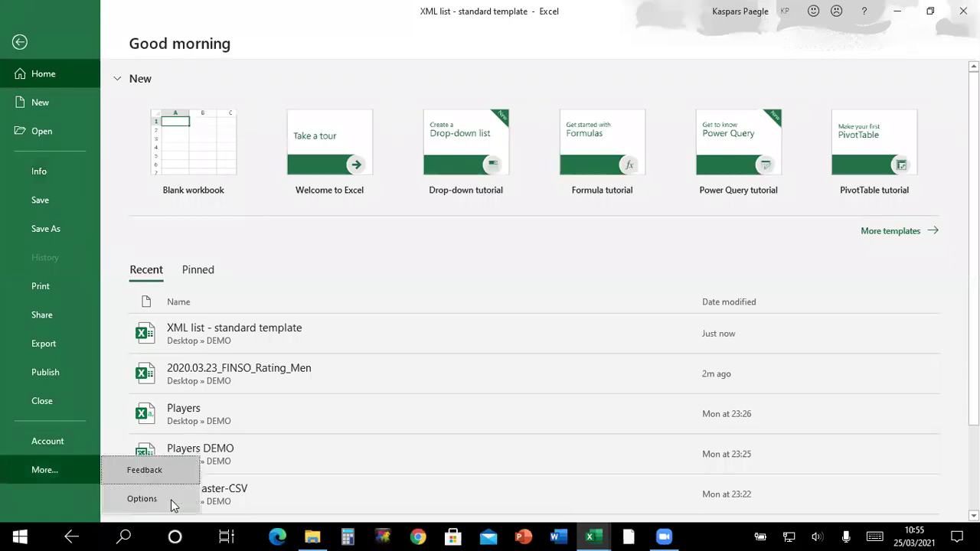
left_click(172, 501)
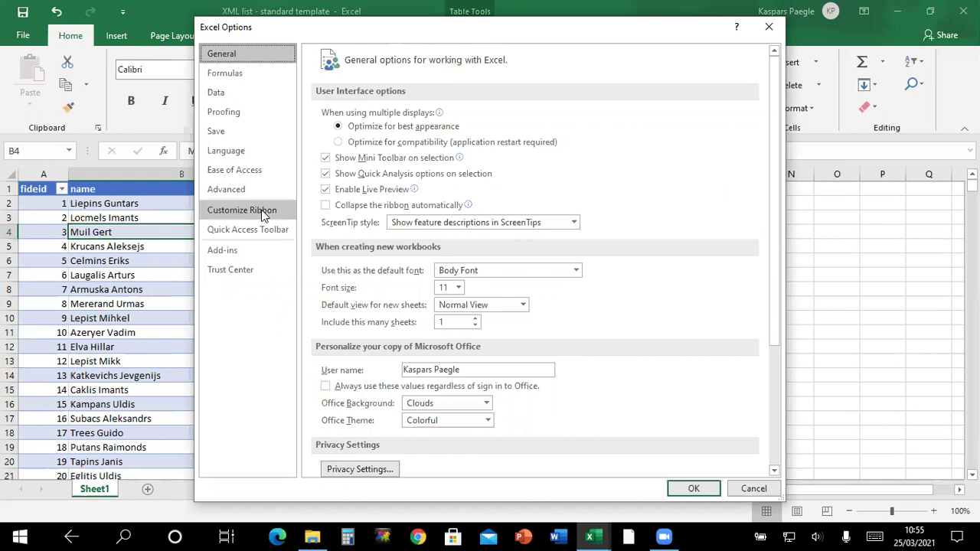
left_click(263, 213)
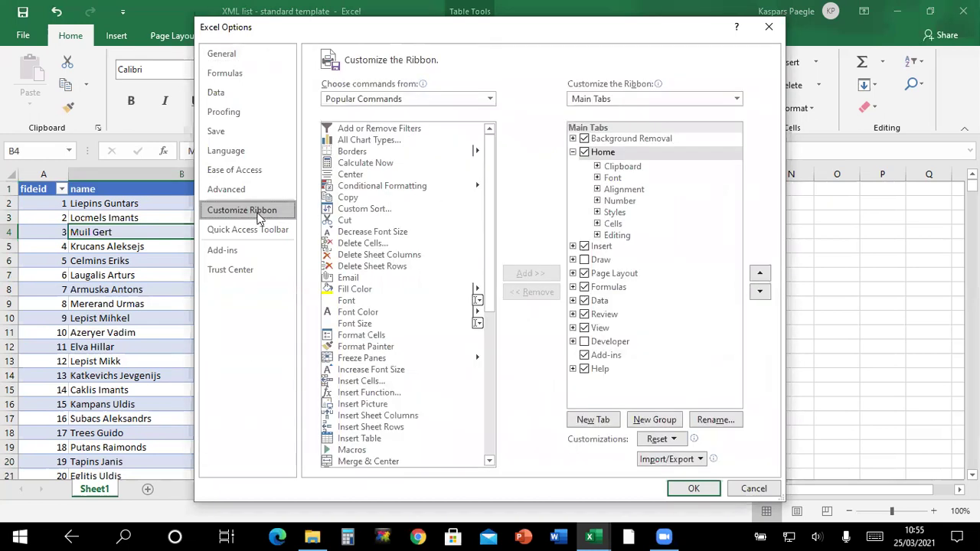
left_click(584, 342)
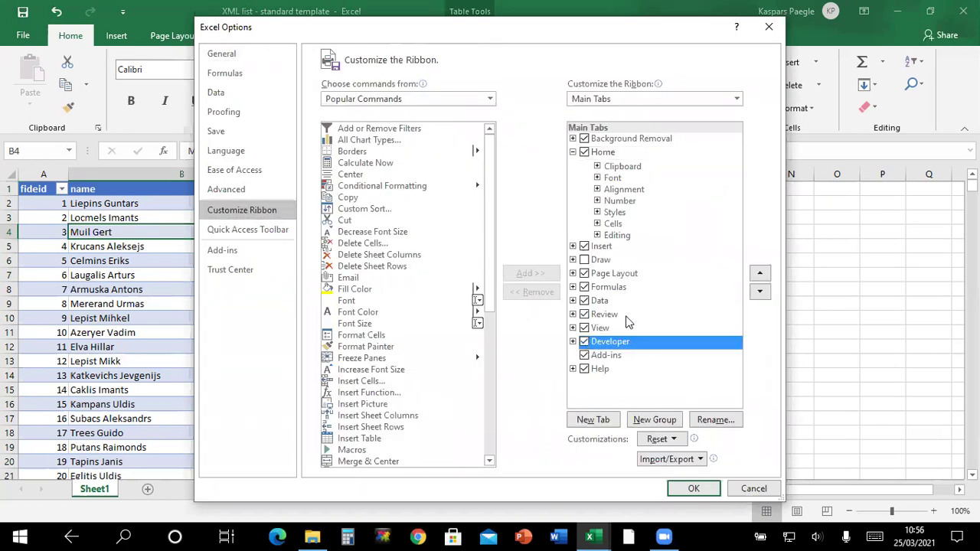
left_click(694, 489)
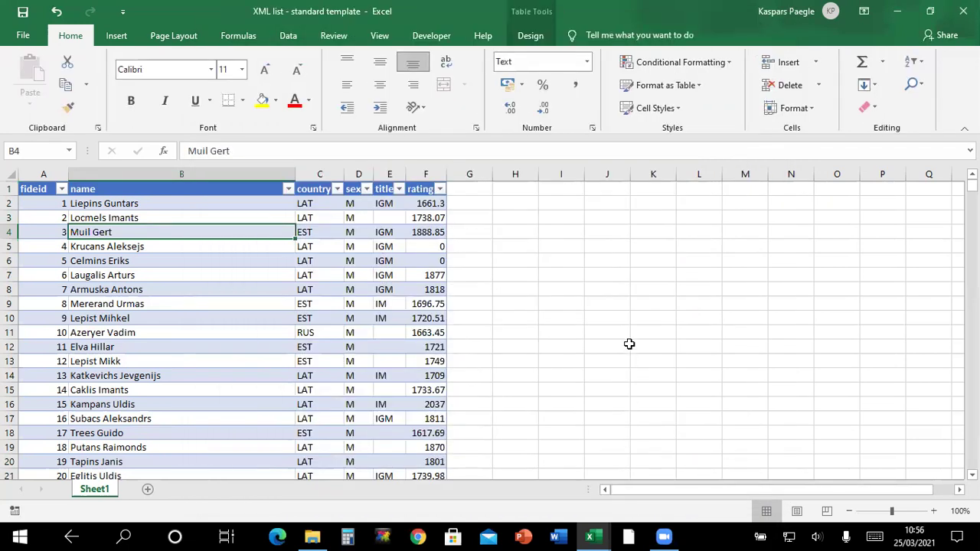
Export the table's XML data as "XML for DEMO" into the DEMO folder on the Desktop.
left_click(436, 38)
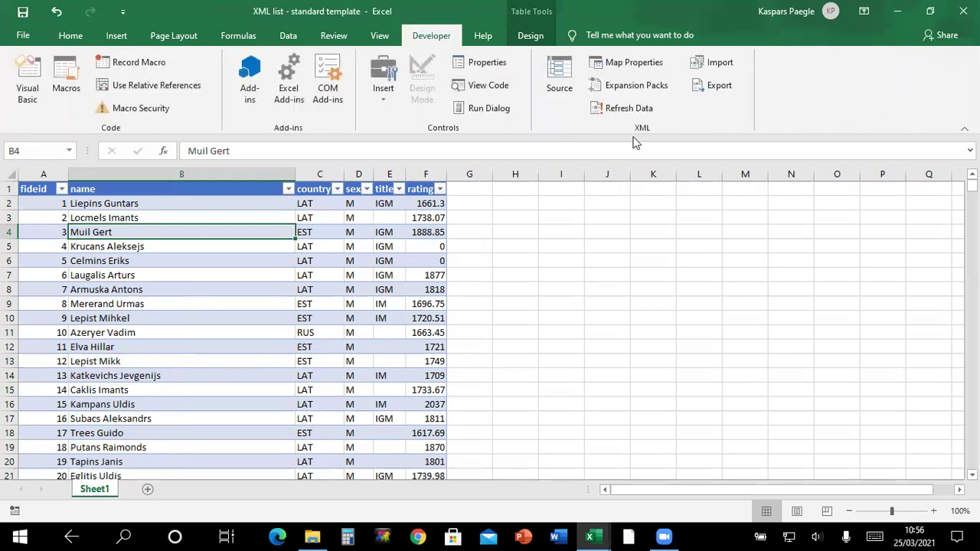
left_click(725, 94)
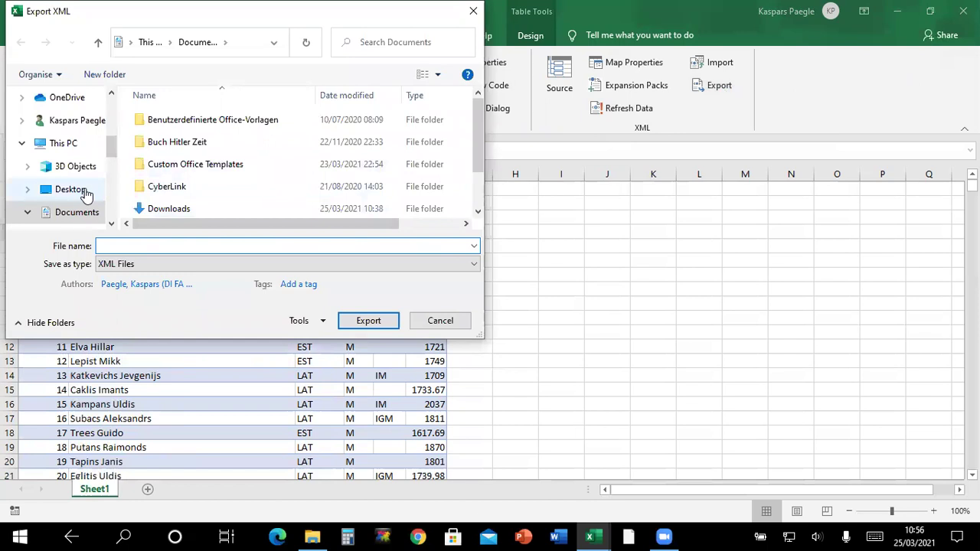
left_click(84, 191)
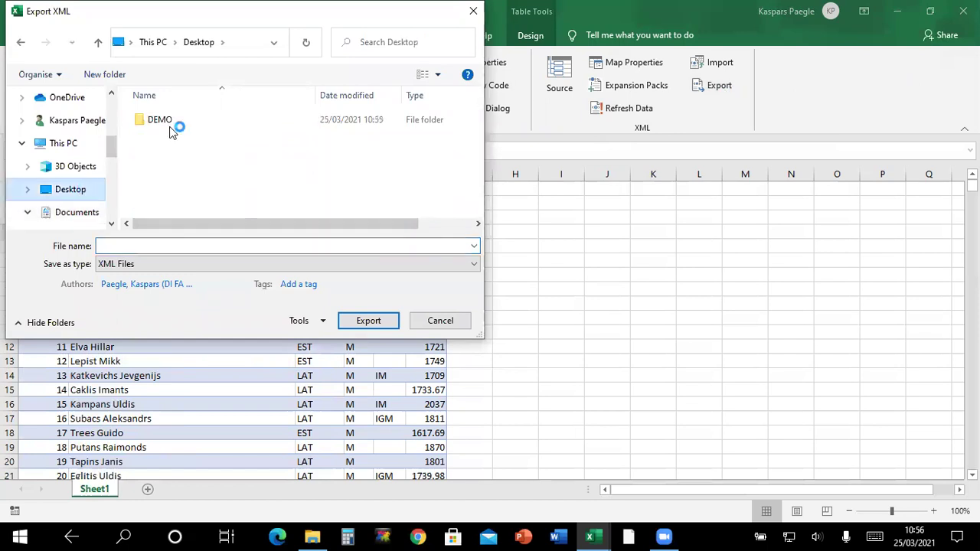
double_click(170, 127)
left_click(186, 244)
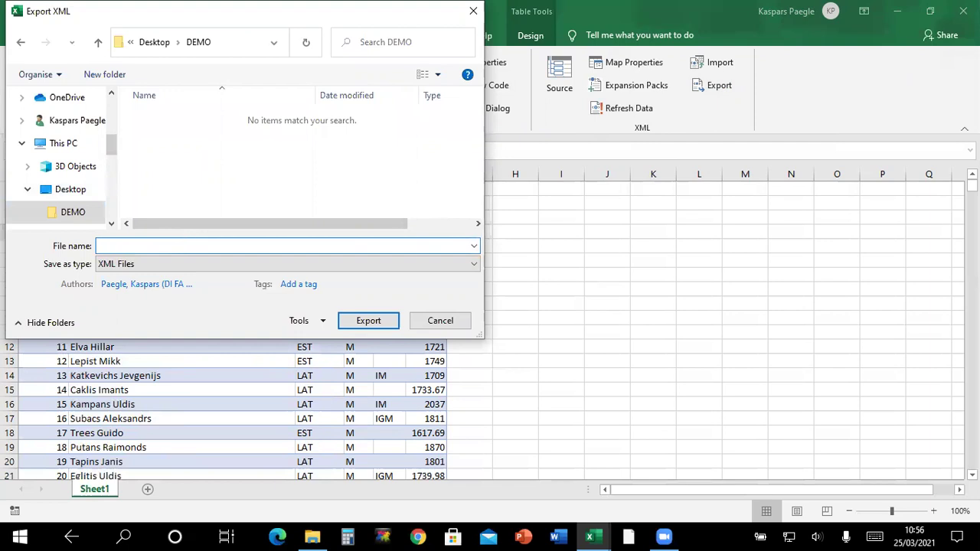
type("XML")
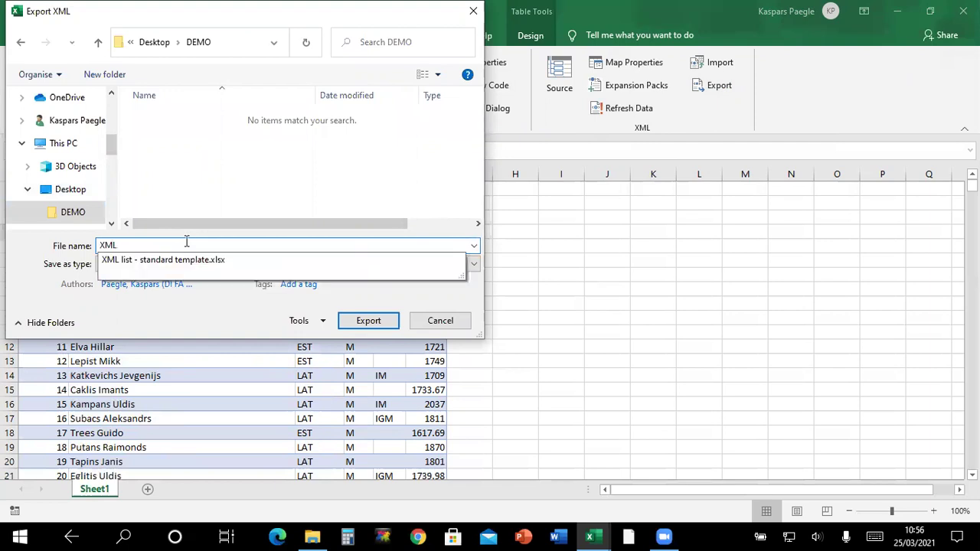
type(" for DEMO")
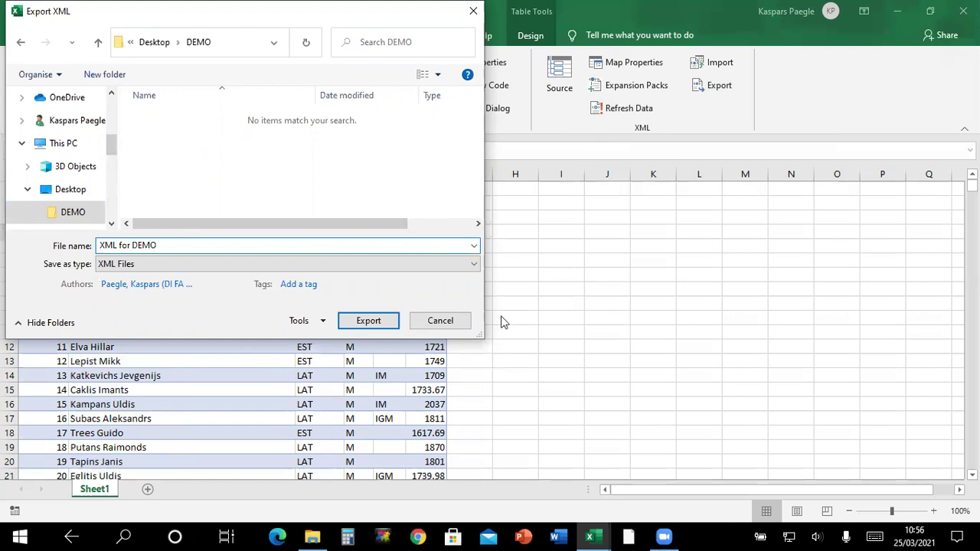
left_click(386, 326)
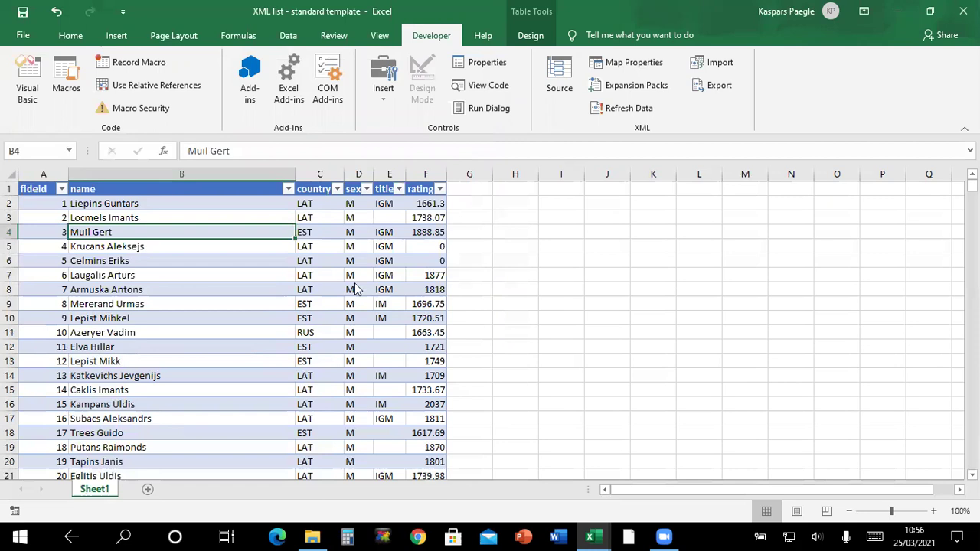
Switch to the DEMO folder in File Explorer and open the XML for DEMO file in Notepad.
key("alt+Tab")
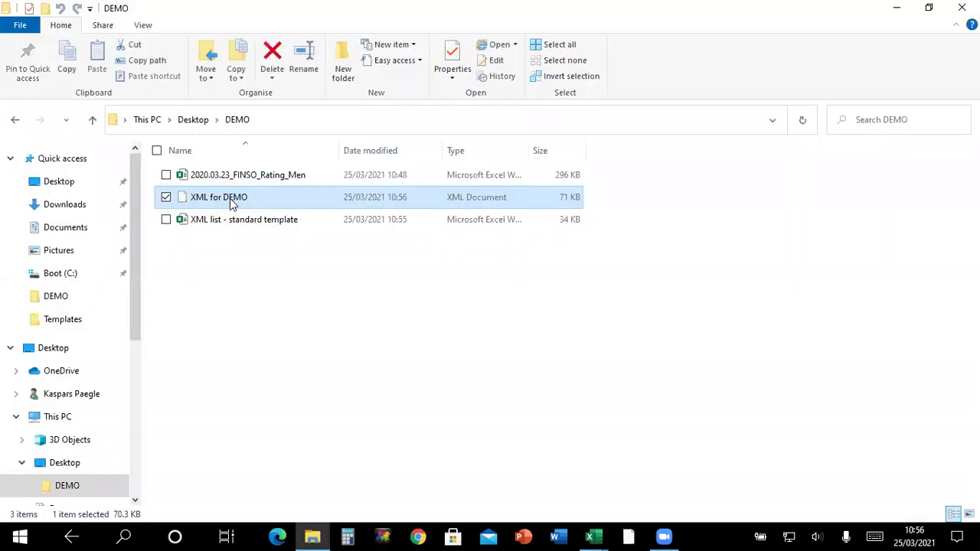
right_click(229, 199)
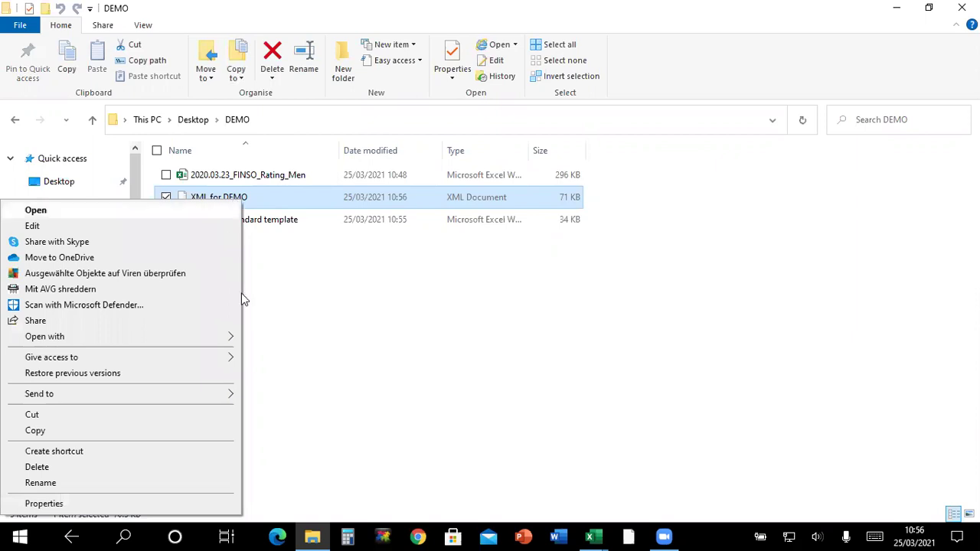
mouse_move(233, 343)
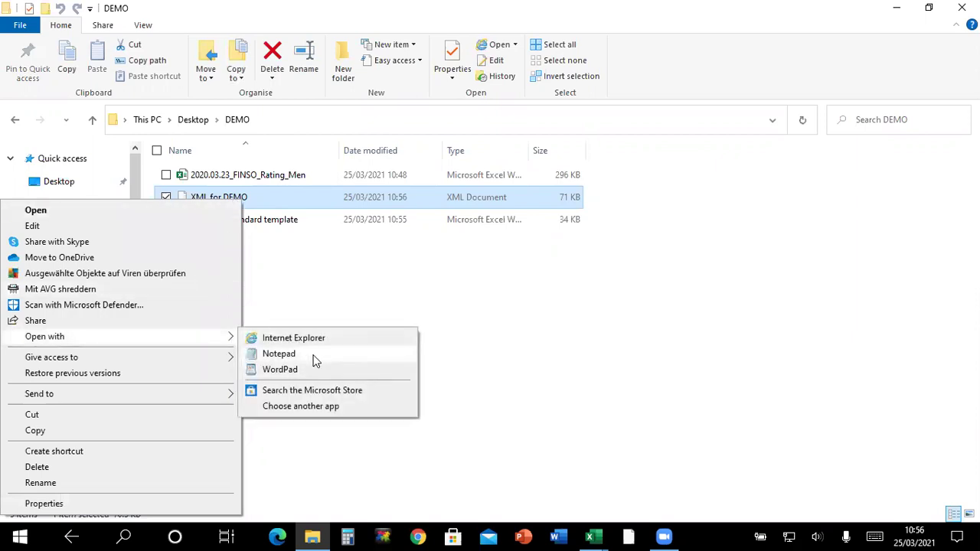
left_click(279, 354)
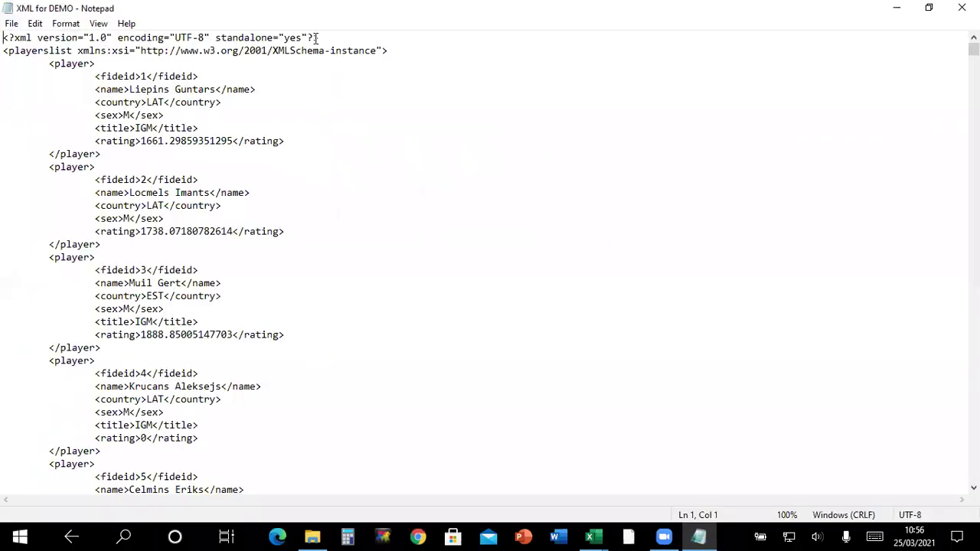
Delete the XML declaration line so the file starts with the playerslist tag.
left_click_drag(313, 37, 11, 37)
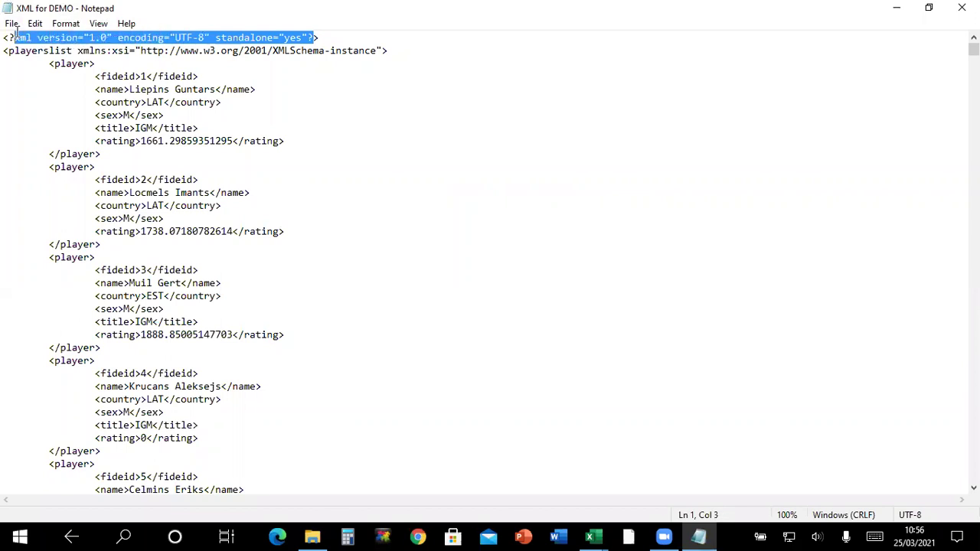
left_click_drag(334, 37, 5, 37)
key("Delete")
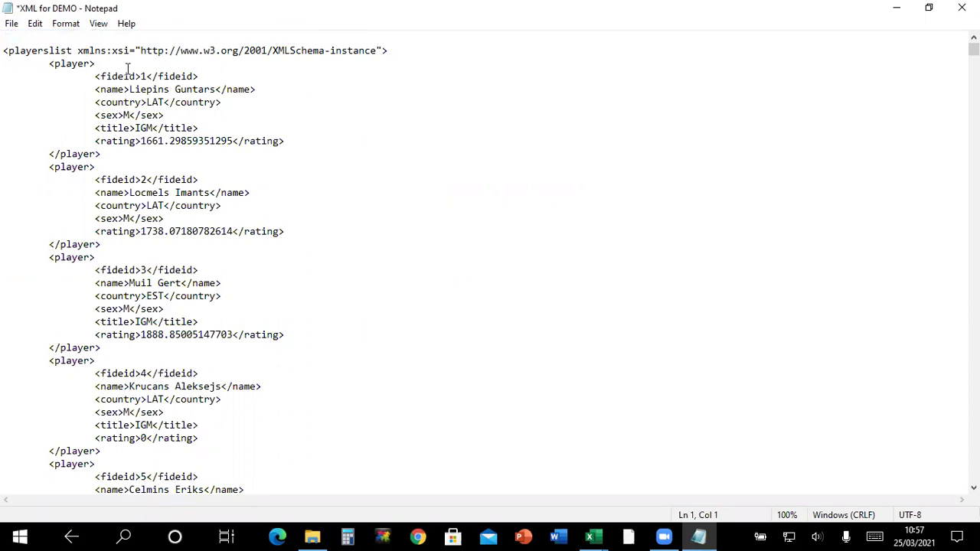
key("Delete")
Remove the xmlns:xsi attribute and its preceding space from the opening playerslist tag.
left_click_drag(383, 37, 77, 37)
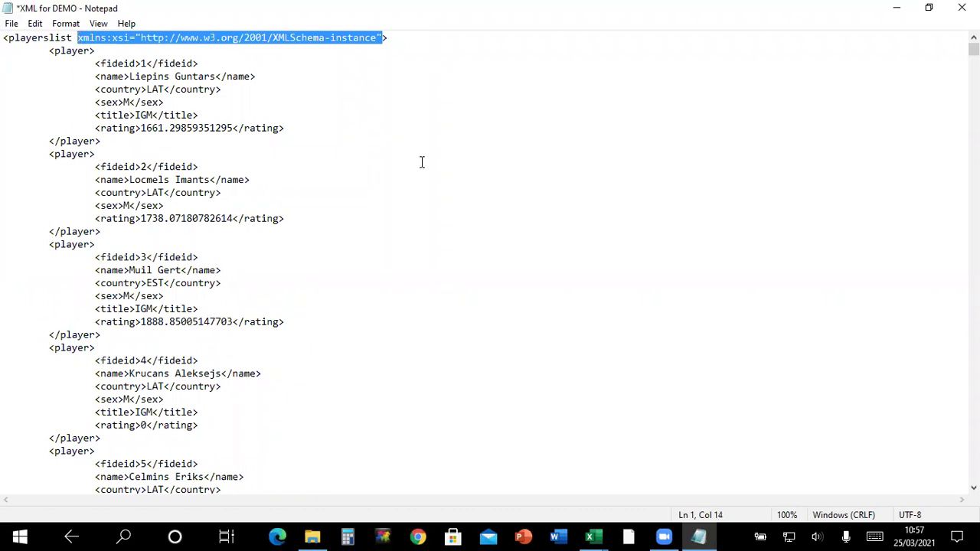
key("Delete")
key("BackSpace")
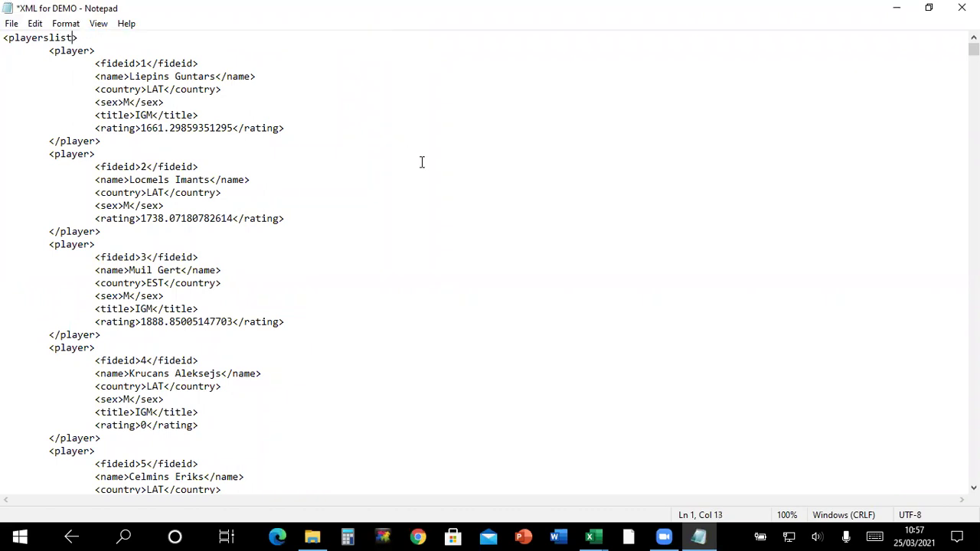
Save the edited XML file and close Notepad.
left_click(11, 24)
left_click(34, 24)
mouse_move(11, 23)
left_click(39, 85)
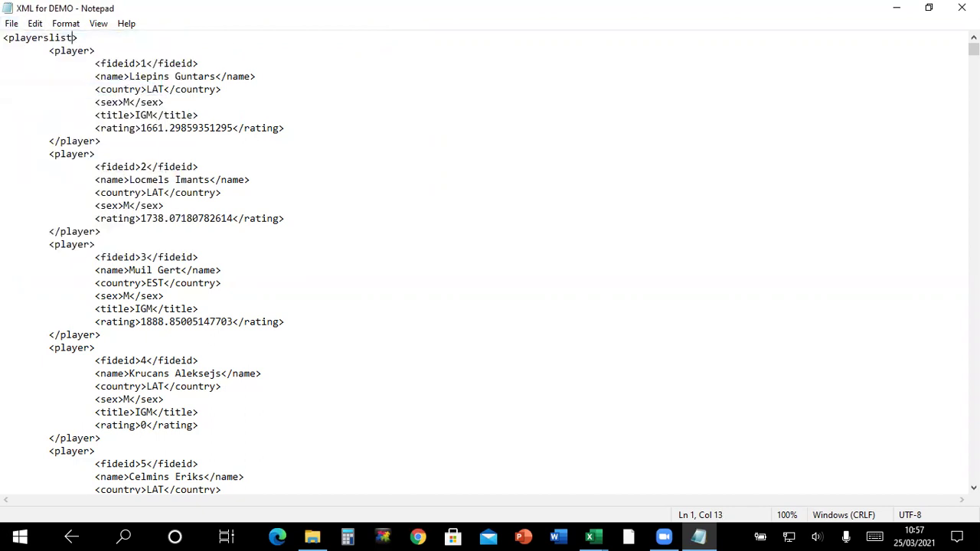
left_click(962, 8)
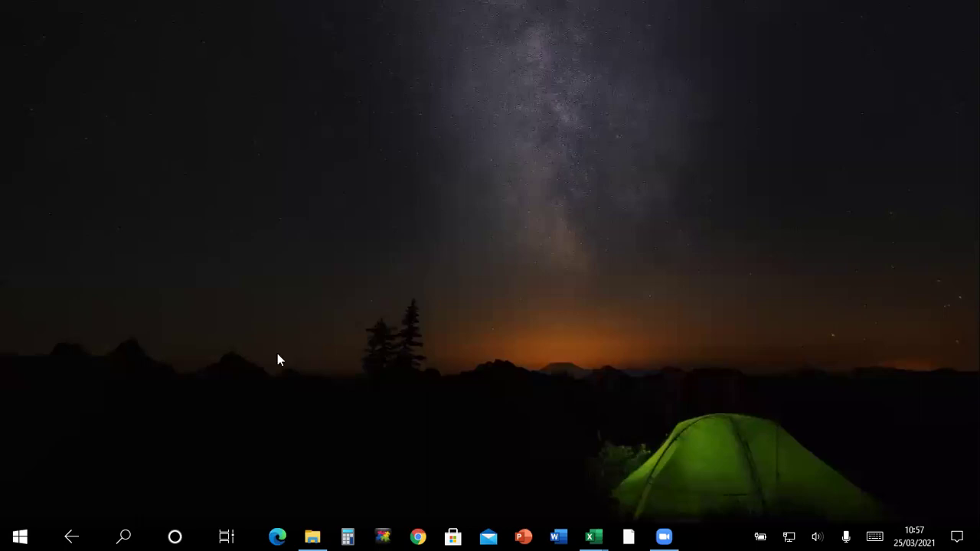
Launch Swiss from the Swiss Master folder in the list of installed apps.
key("super")
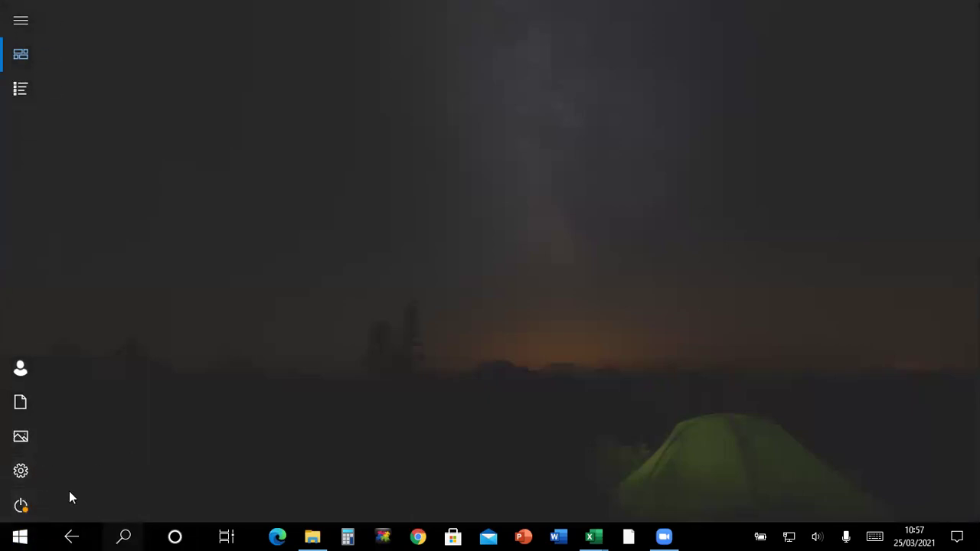
left_click(23, 91)
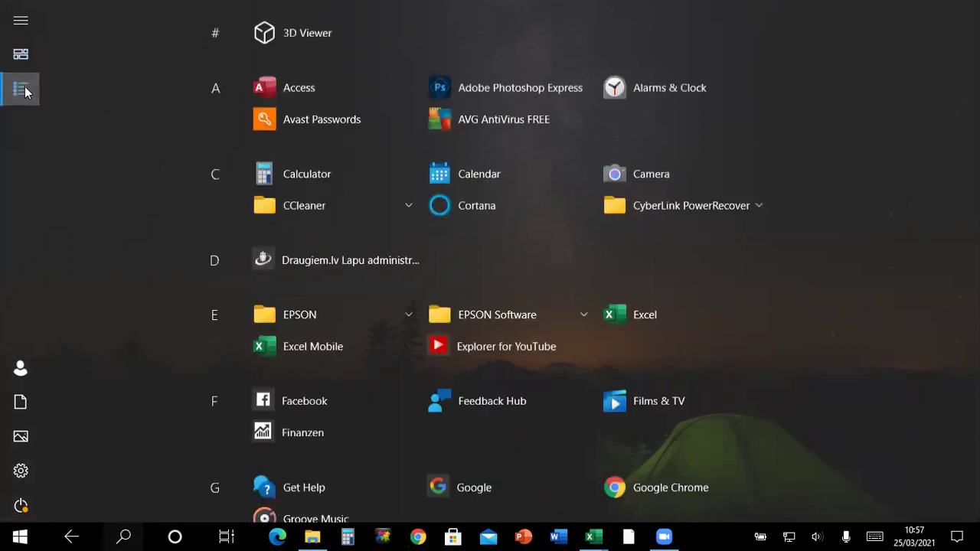
scroll(508, 223, "down", 15)
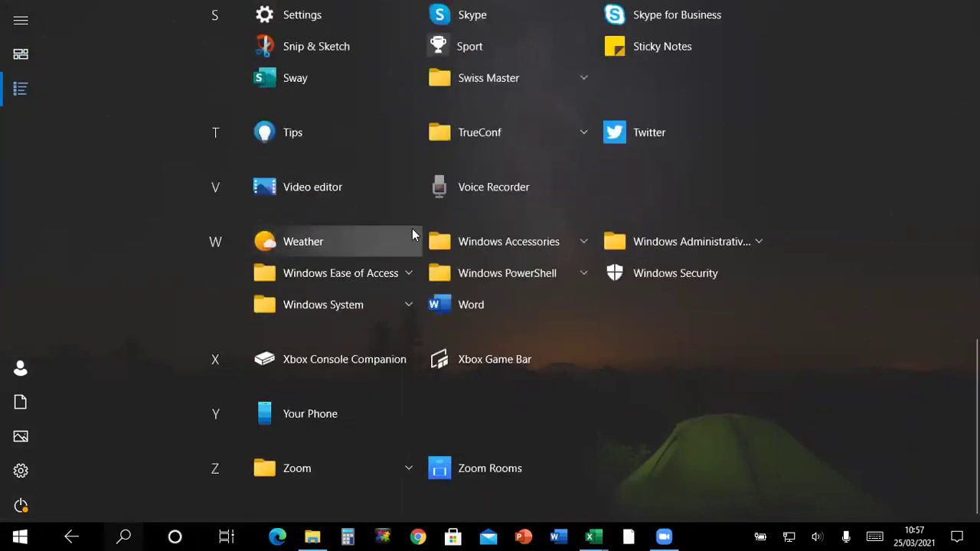
scroll(411, 233, "up", 5)
scroll(411, 227, "up", 4)
scroll(411, 227, "down", 5)
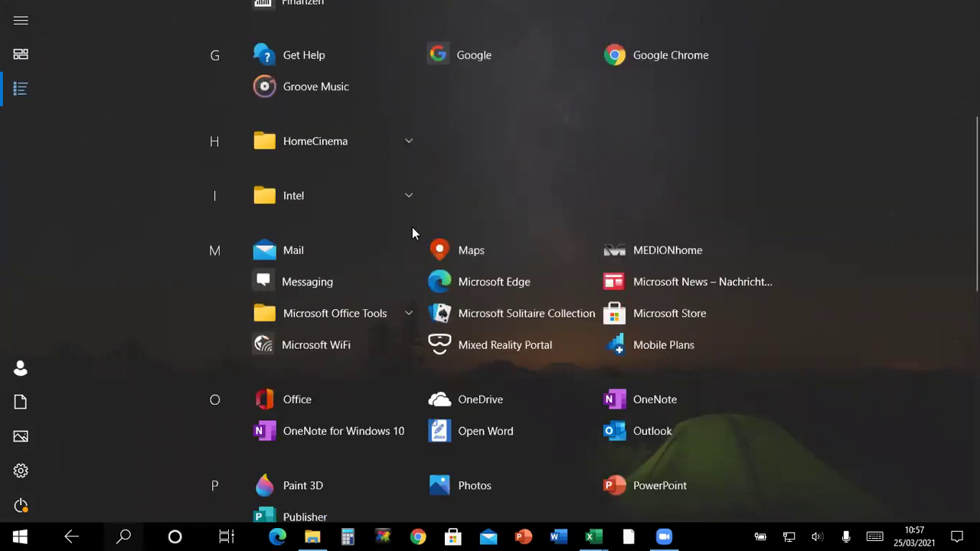
scroll(412, 229, "down", 5)
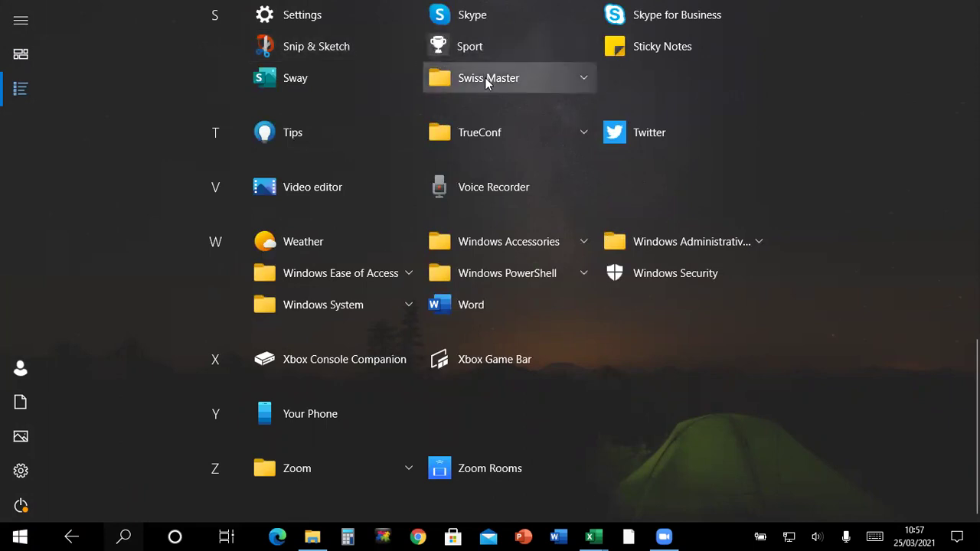
left_click(579, 80)
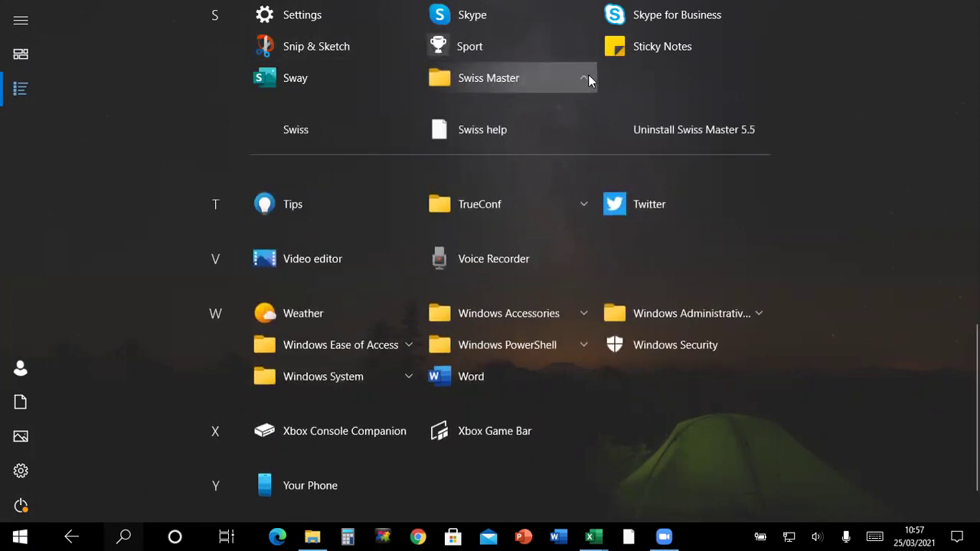
left_click(325, 138)
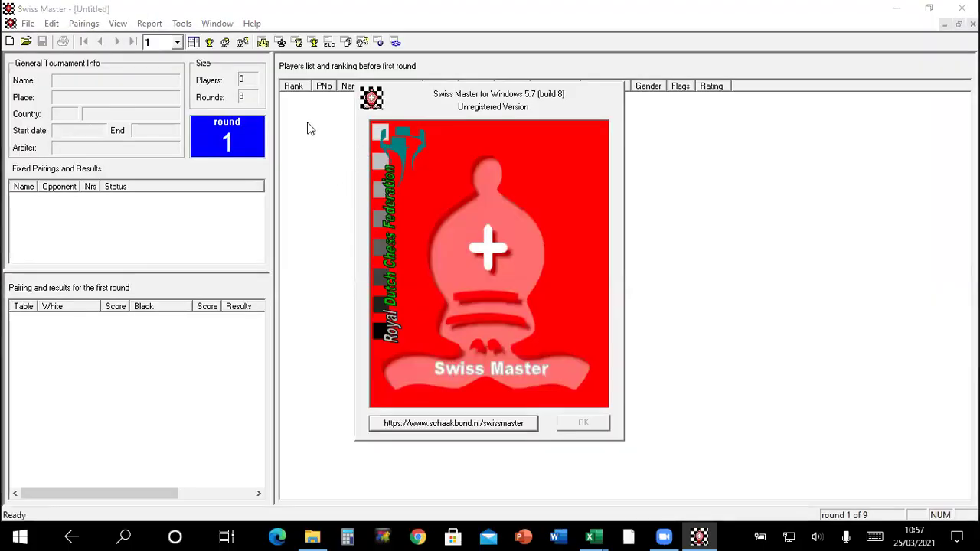
Start adding a rating list in the Swiss Master options with the type FIDE XML list - standard rating.
left_click(181, 24)
mouse_move(218, 24)
mouse_move(181, 25)
left_click(204, 41)
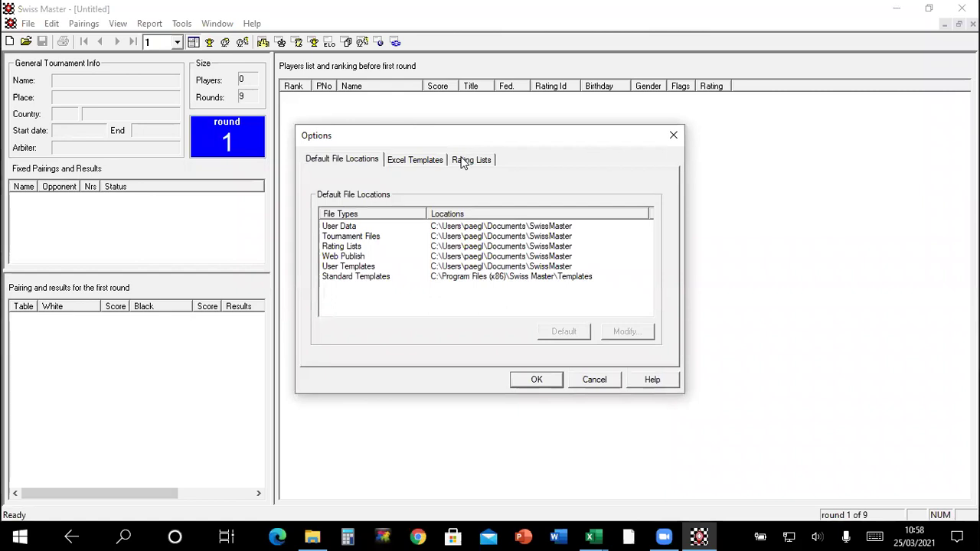
left_click(463, 161)
left_click(516, 337)
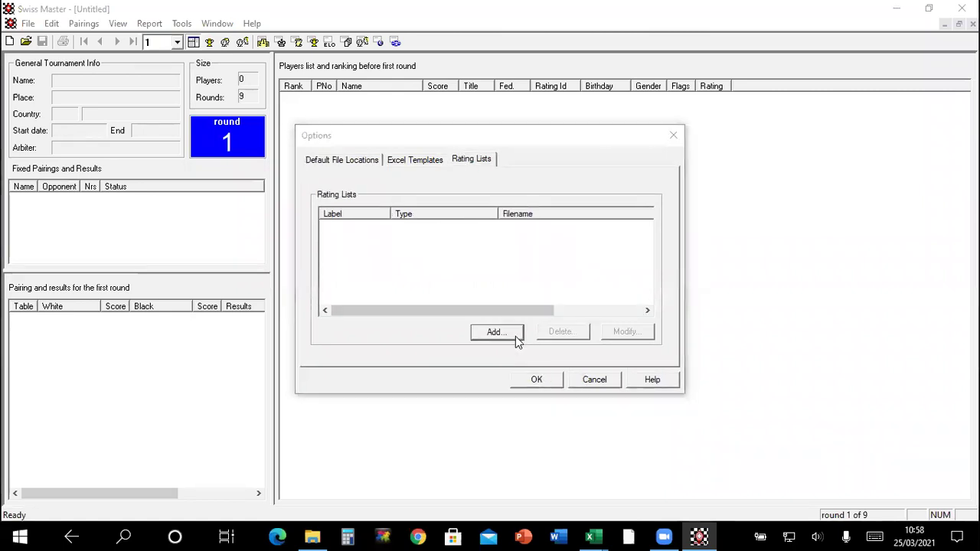
left_click(505, 250)
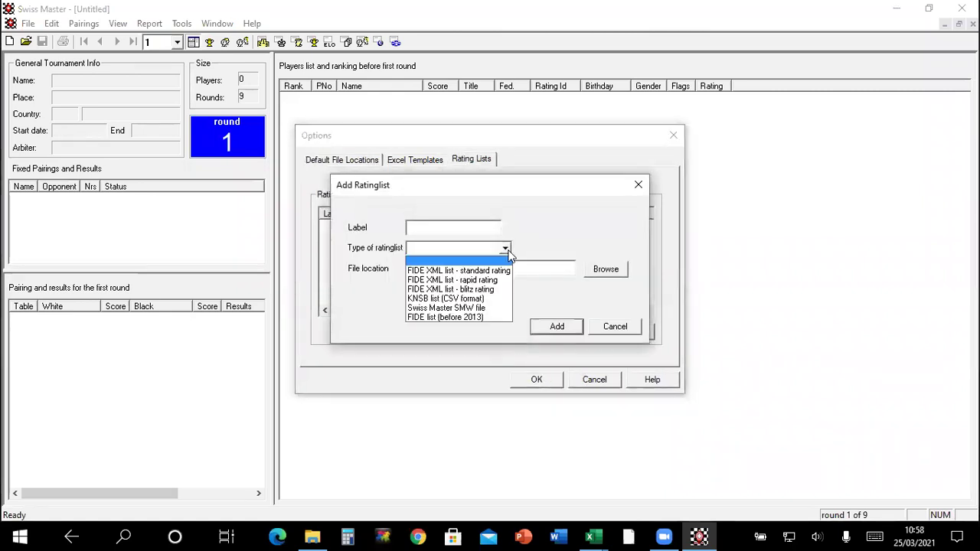
left_click(503, 273)
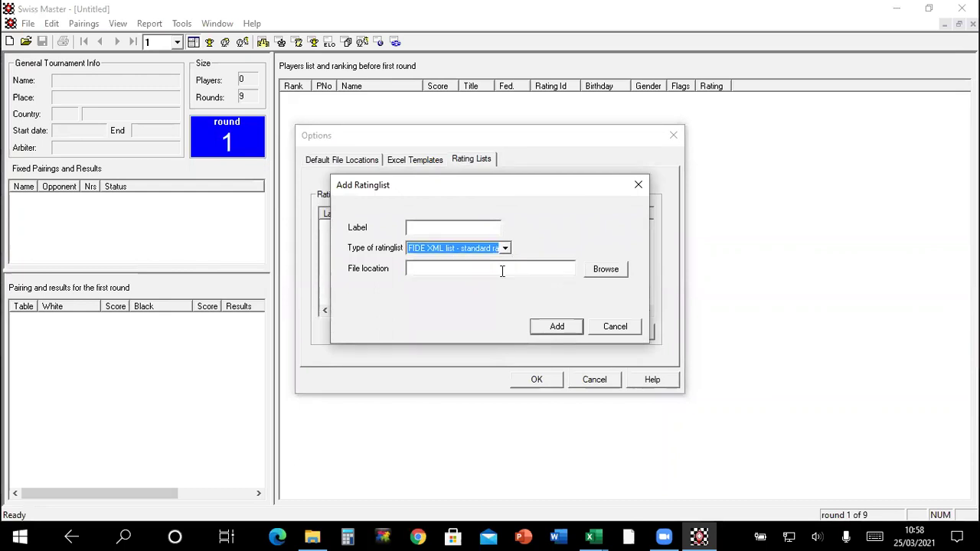
Set the rating list's file location to XML for DEMO in the Desktop's DEMO folder.
left_click(605, 277)
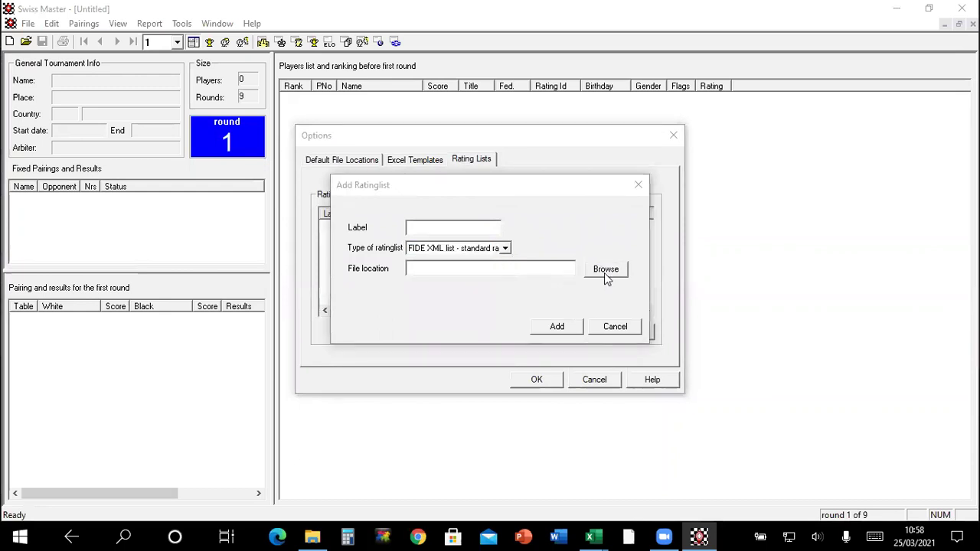
left_click(325, 217)
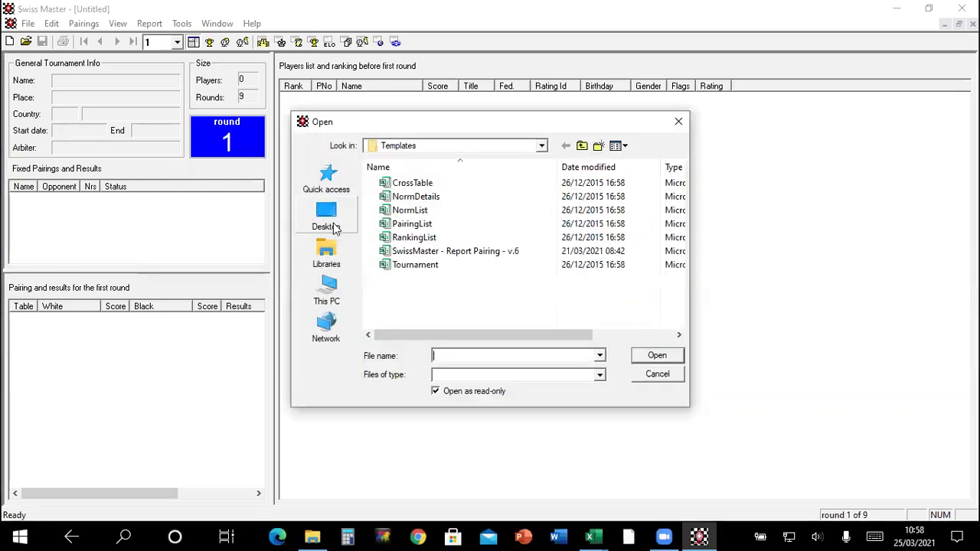
scroll(447, 265, "down", 1)
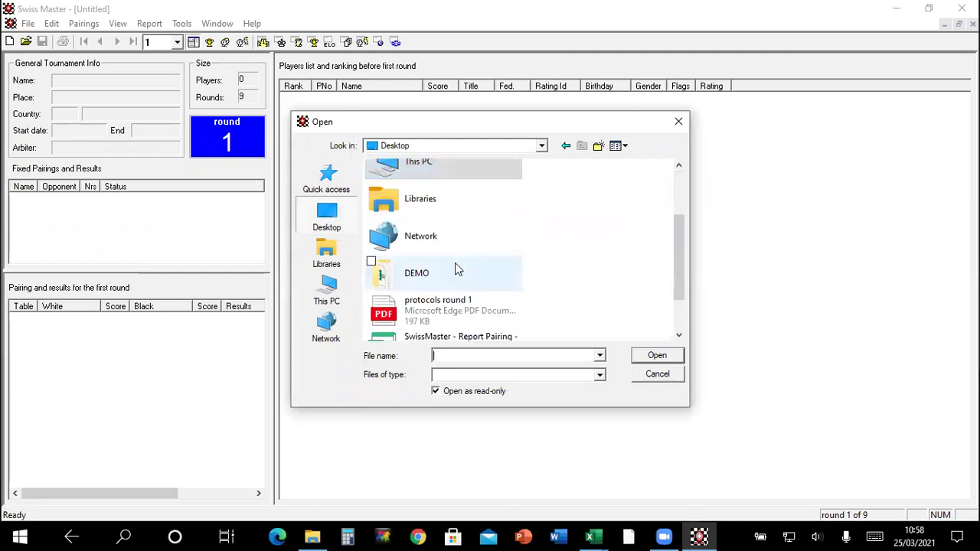
left_click(455, 265)
left_click(455, 266)
left_click(462, 279)
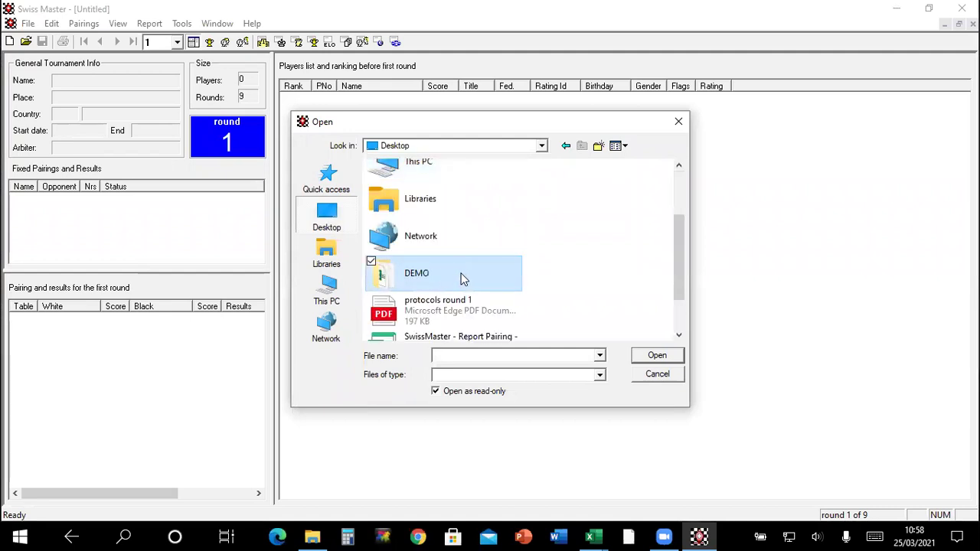
double_click(461, 279)
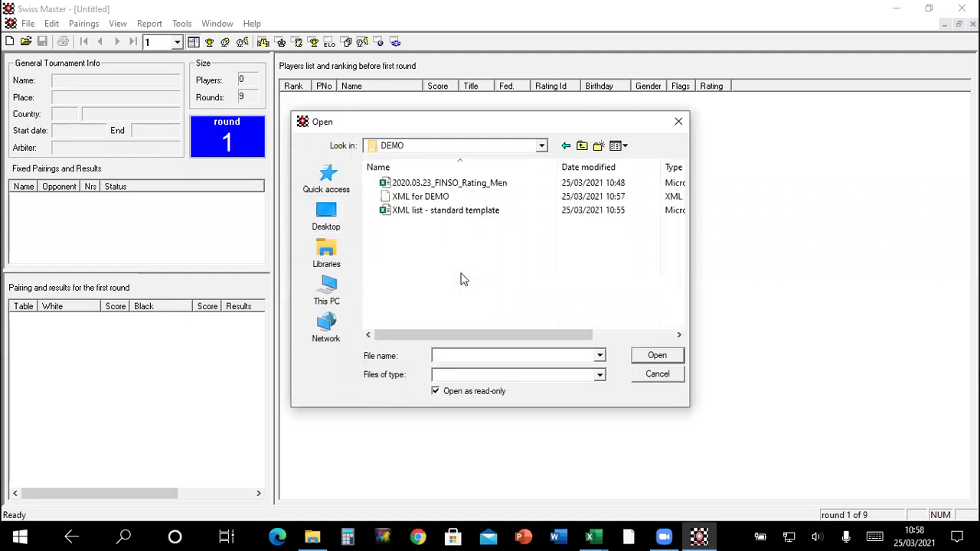
left_click(431, 198)
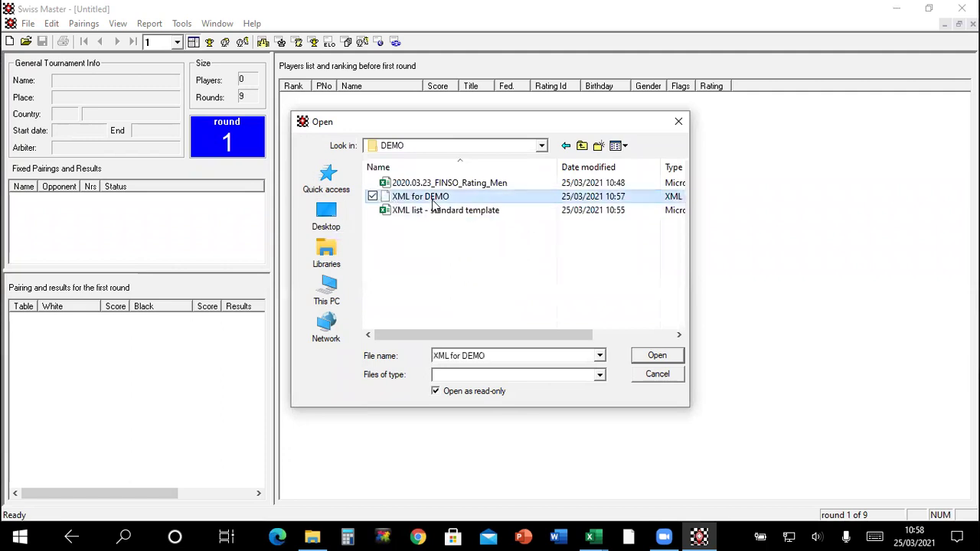
left_click(656, 358)
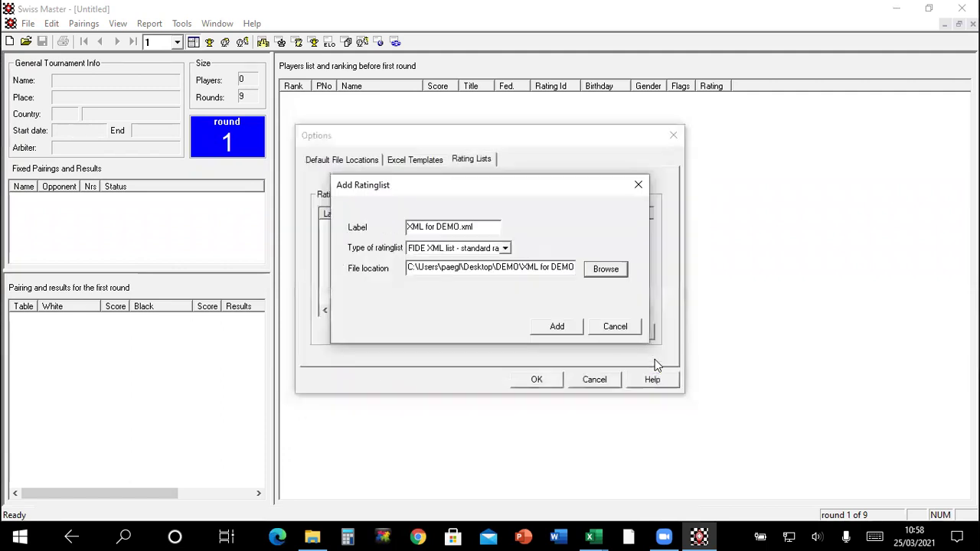
Add the configured XML for DEMO.xml rating list and confirm the options.
left_click(558, 327)
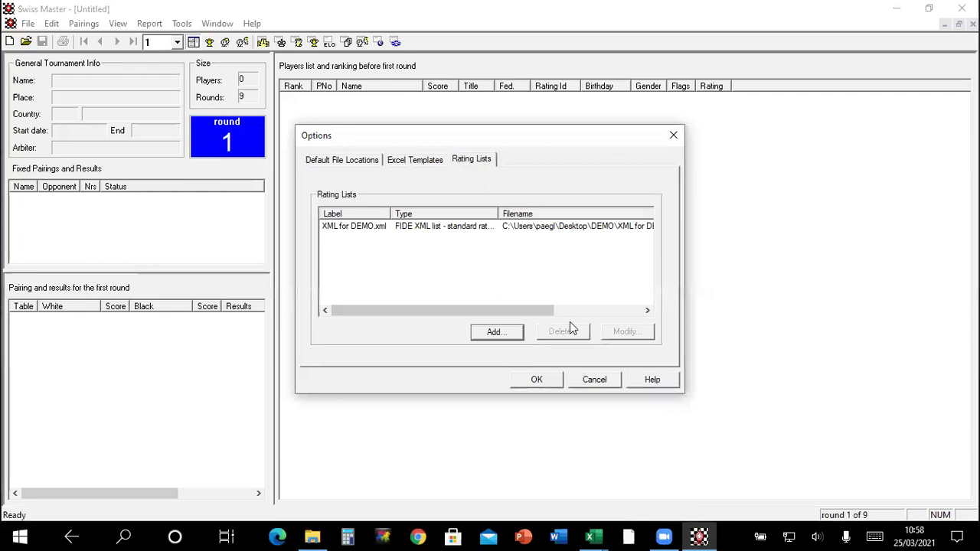
left_click(540, 383)
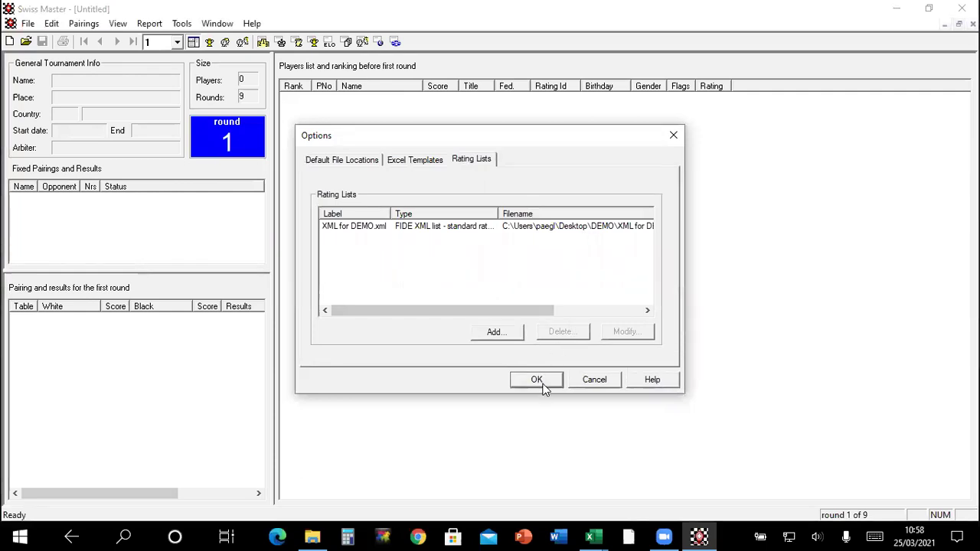
Load the stored players from the rating list XML for DEMO.xml (FIDE XML list - standard rating) into the players properties.
left_click(52, 29)
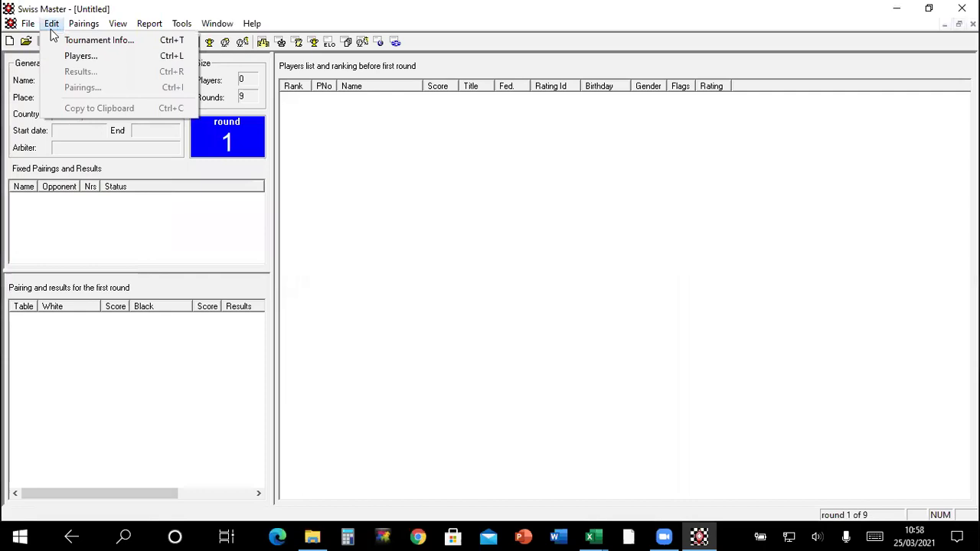
left_click(80, 56)
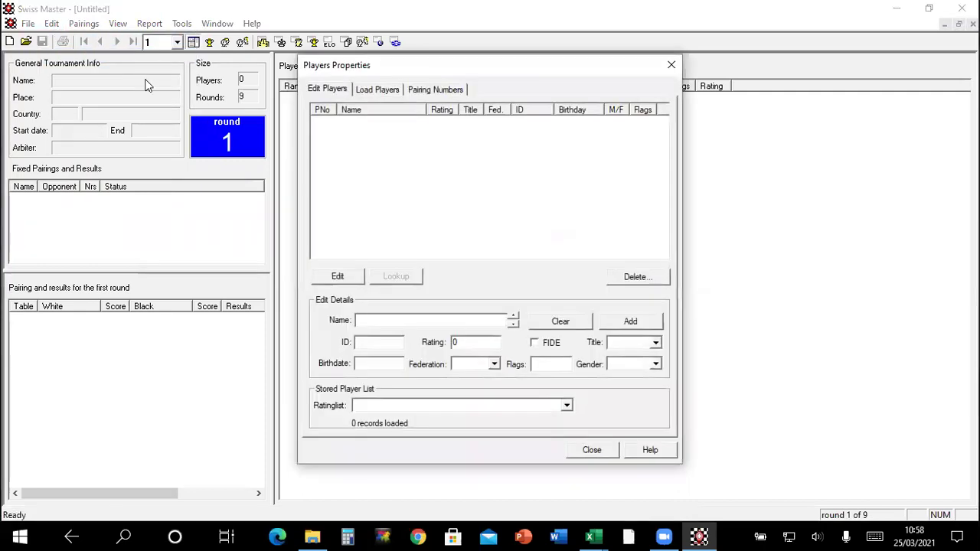
left_click(386, 92)
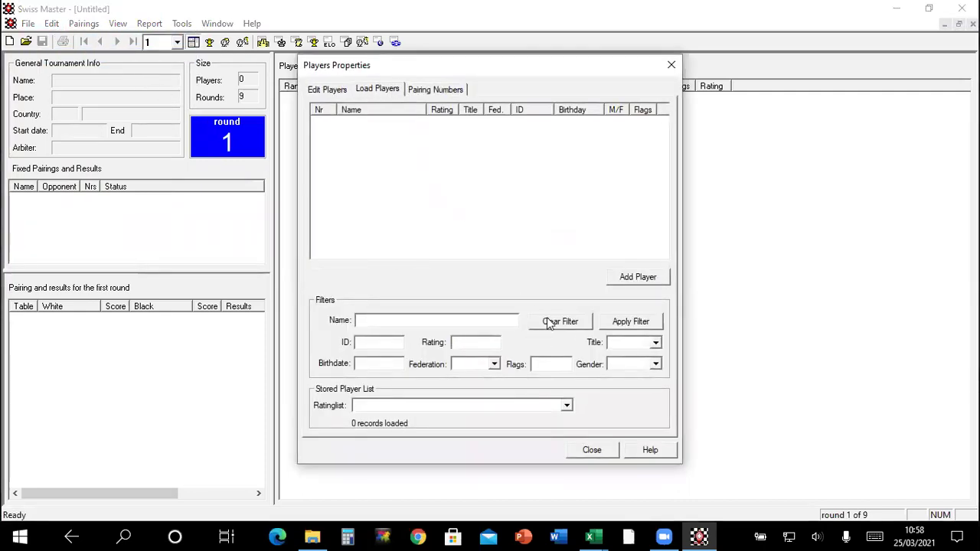
left_click(566, 405)
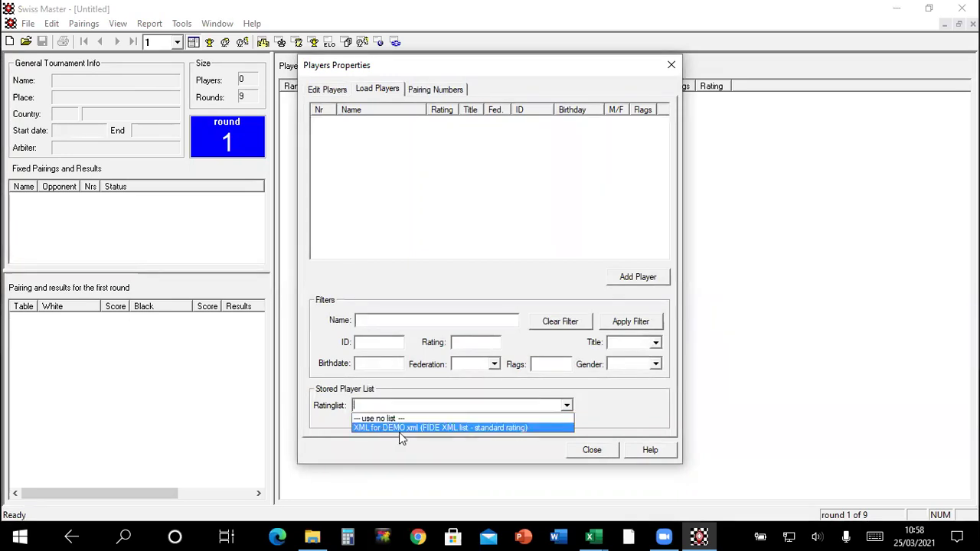
left_click(455, 428)
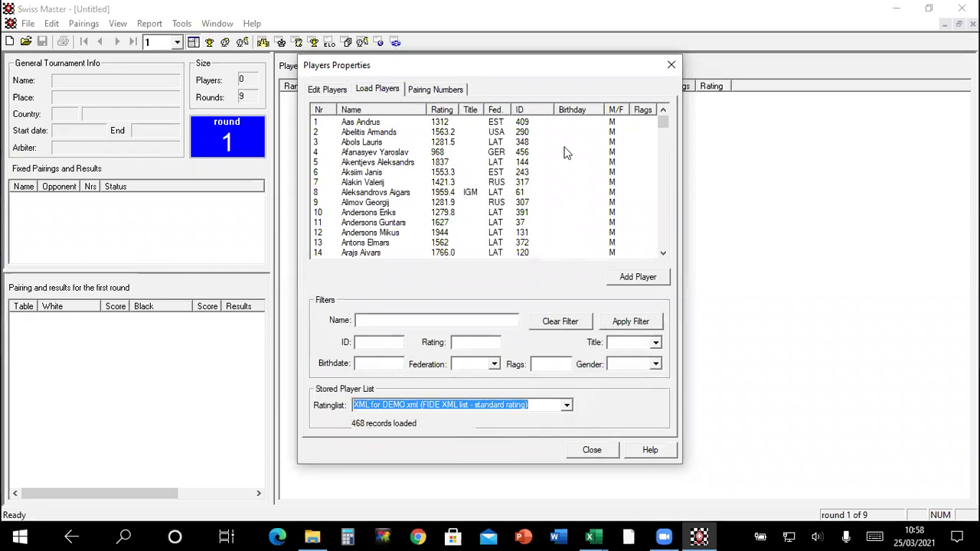
Sort the loaded players by rating and by name to check the imported list.
left_click(440, 111)
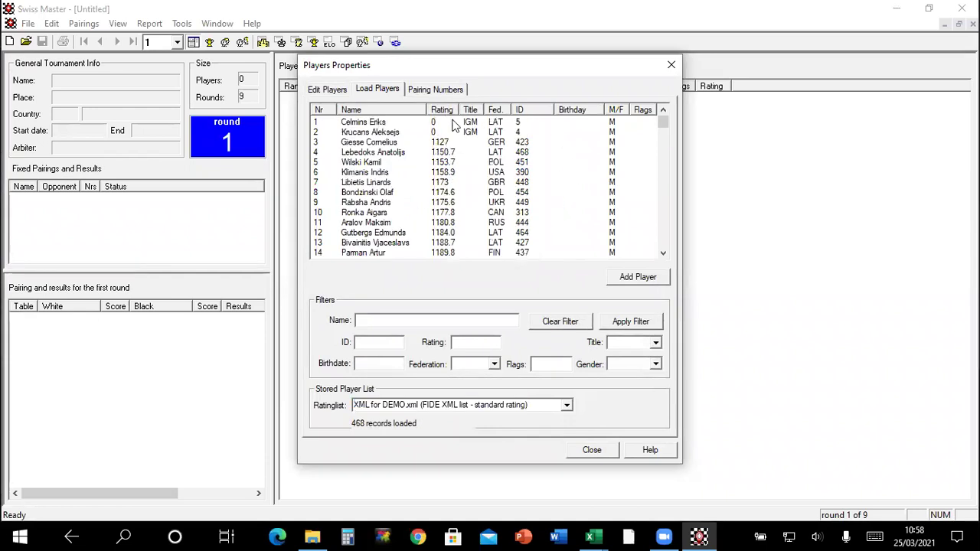
left_click(399, 111)
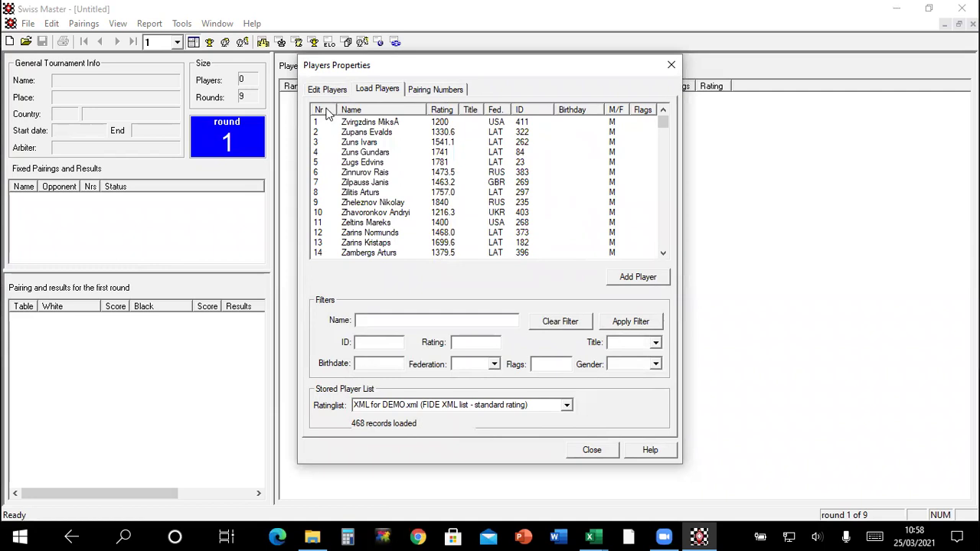
left_click(377, 110)
left_click(378, 110)
Filter the stored players by the name "zu" and add the first, second and fourth entries to the tournament.
left_click(641, 326)
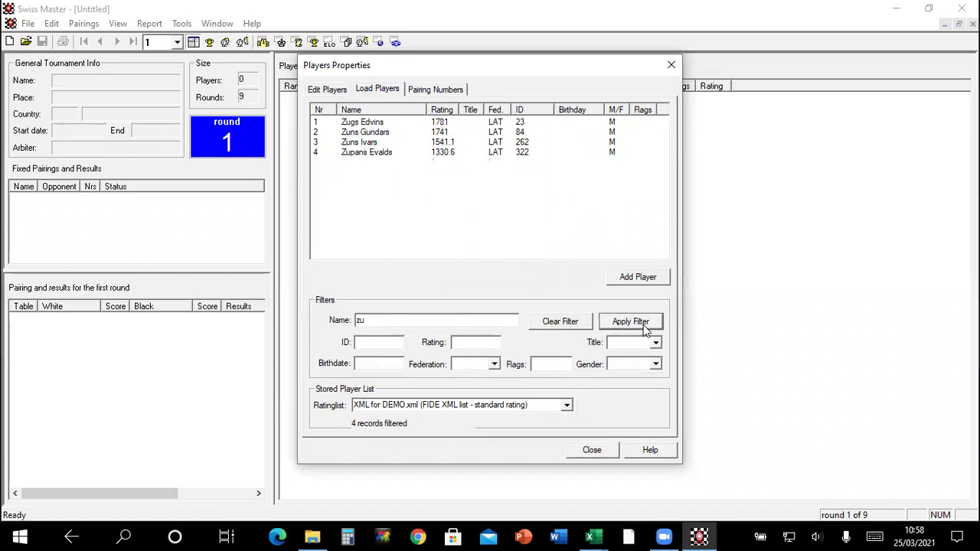
left_click(395, 124)
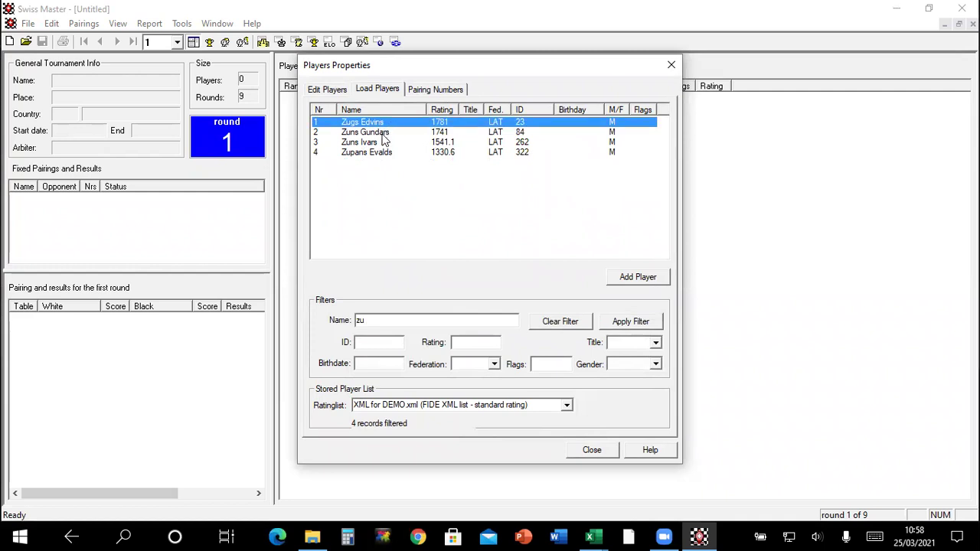
left_click(382, 133, "ctrl")
left_click(388, 152, "ctrl")
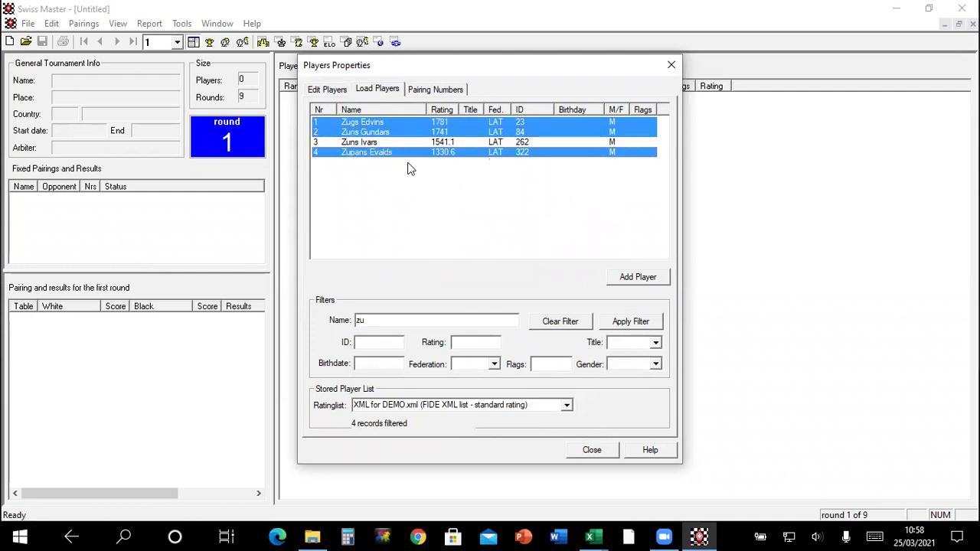
left_click(635, 278)
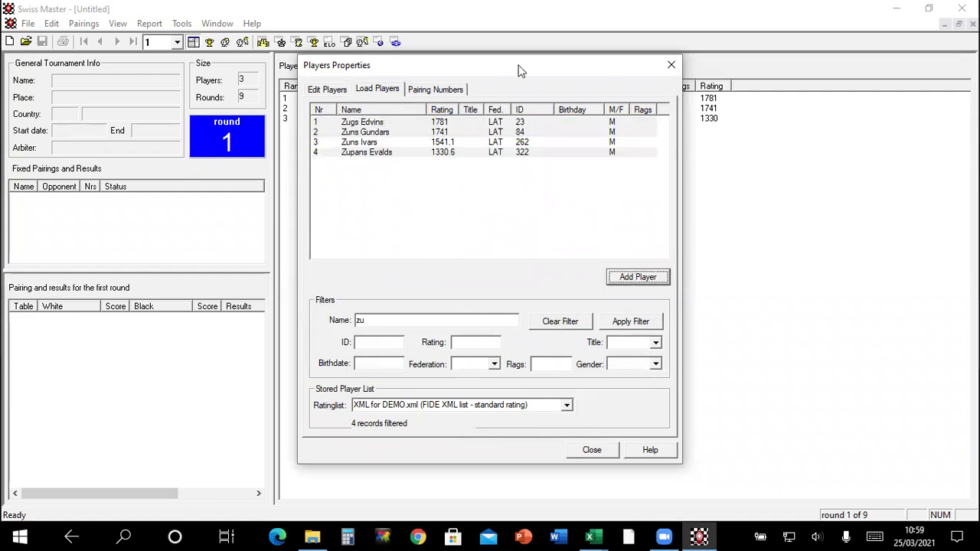
Filter the stored players by the name "pa" and add all listed entries except the third to the tournament.
left_click_drag(518, 71, 748, 119)
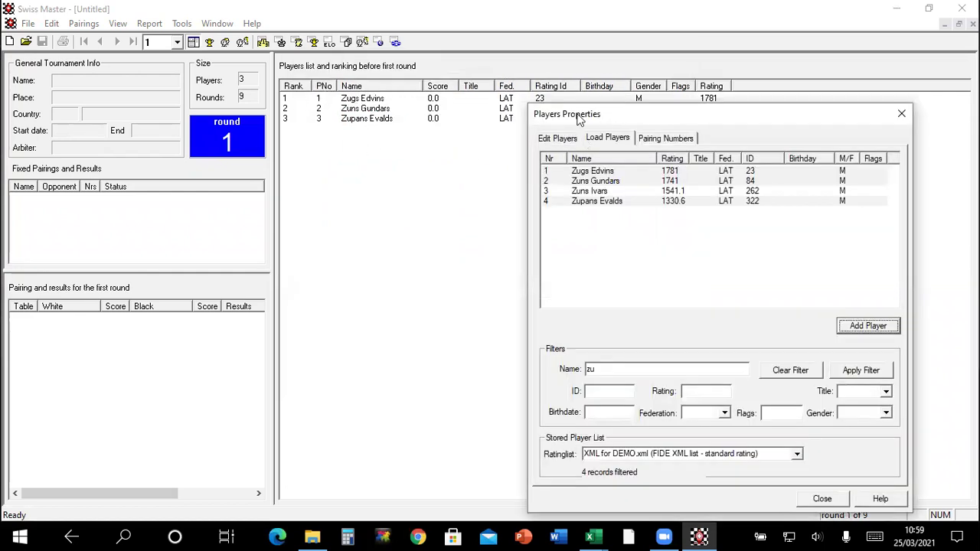
left_click_drag(578, 117, 452, 53)
left_click(490, 304)
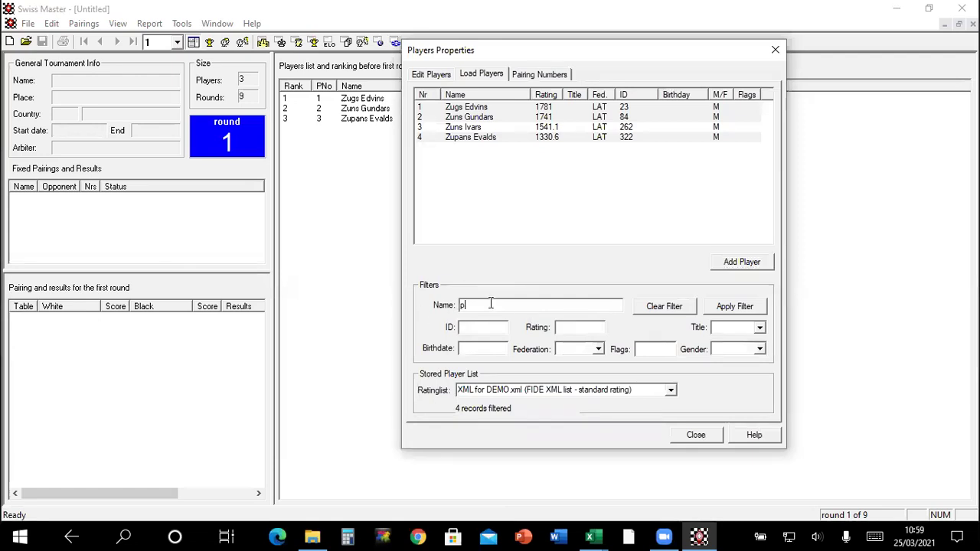
left_click(756, 310)
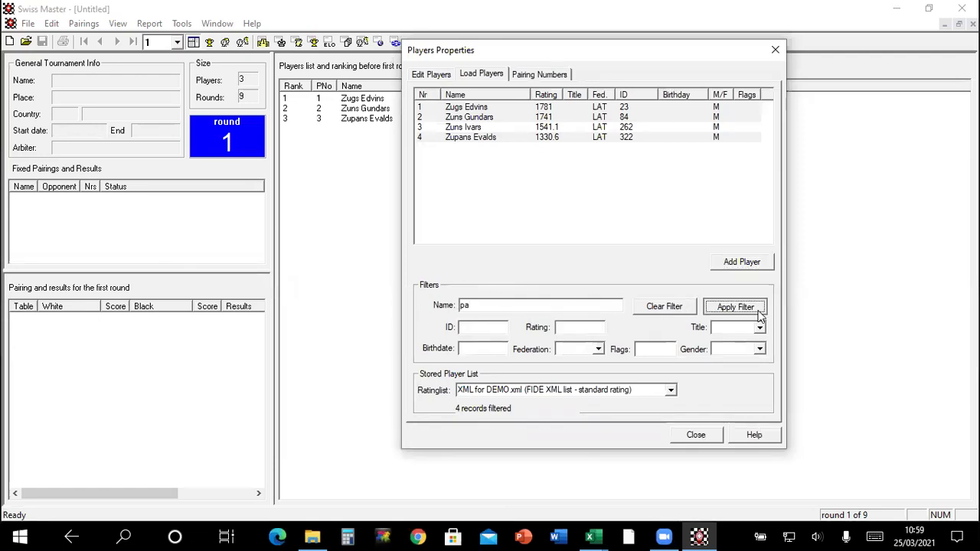
left_click(490, 109)
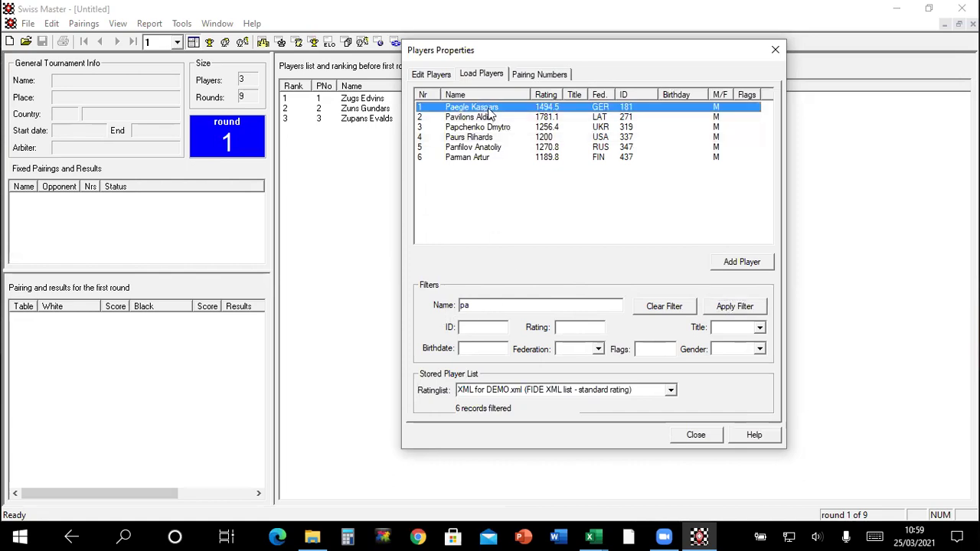
left_click(490, 120, "ctrl")
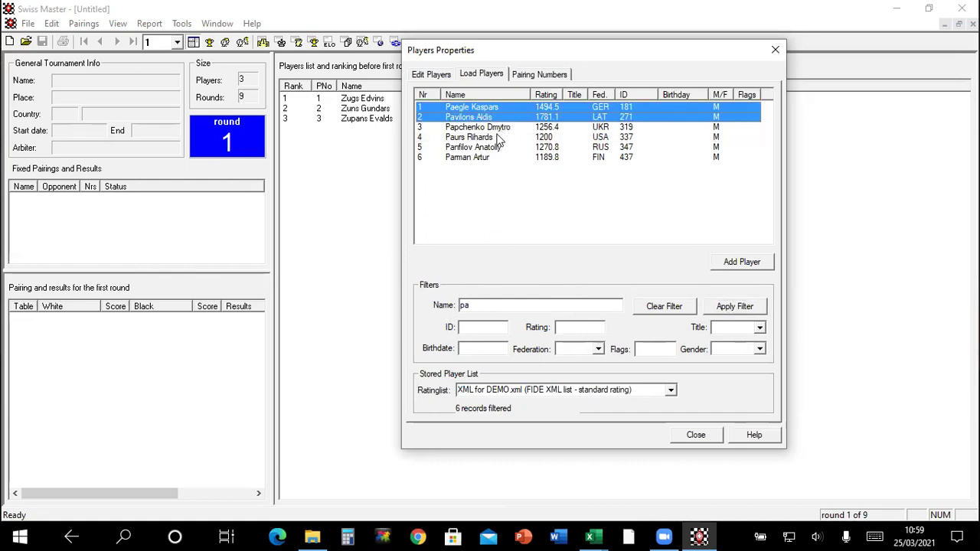
left_click(498, 138, "ctrl")
left_click(505, 147, "ctrl")
left_click(492, 157, "ctrl")
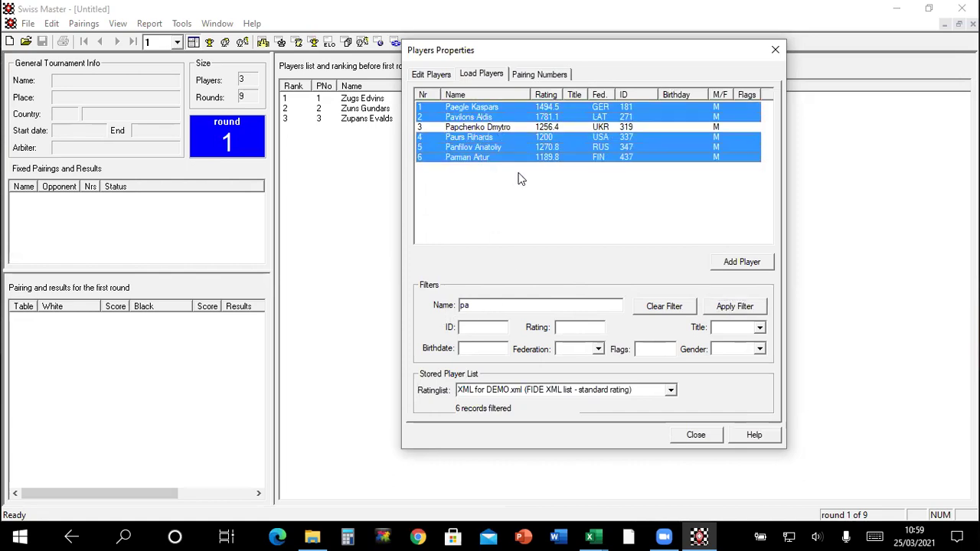
left_click(733, 262)
Filter the stored players by the name "tr" and add the first, third, fifth and sixth entries to the tournament.
double_click(507, 304)
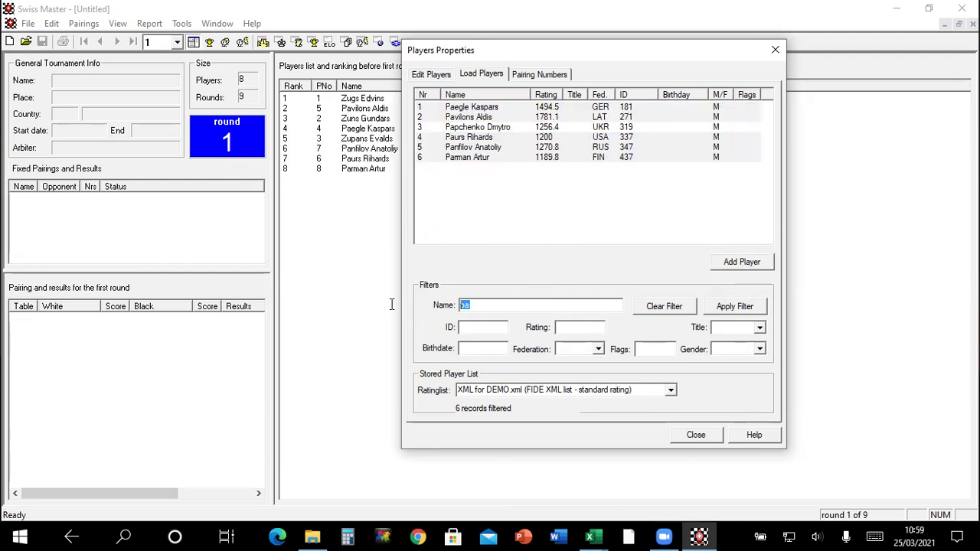
left_click(739, 306)
left_click(505, 107)
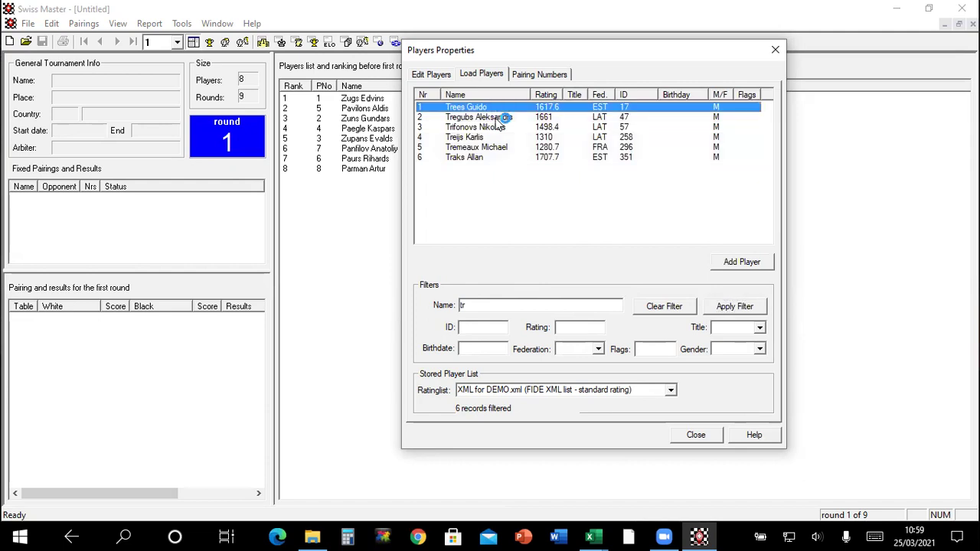
left_click(498, 127, "ctrl")
left_click(482, 147, "ctrl")
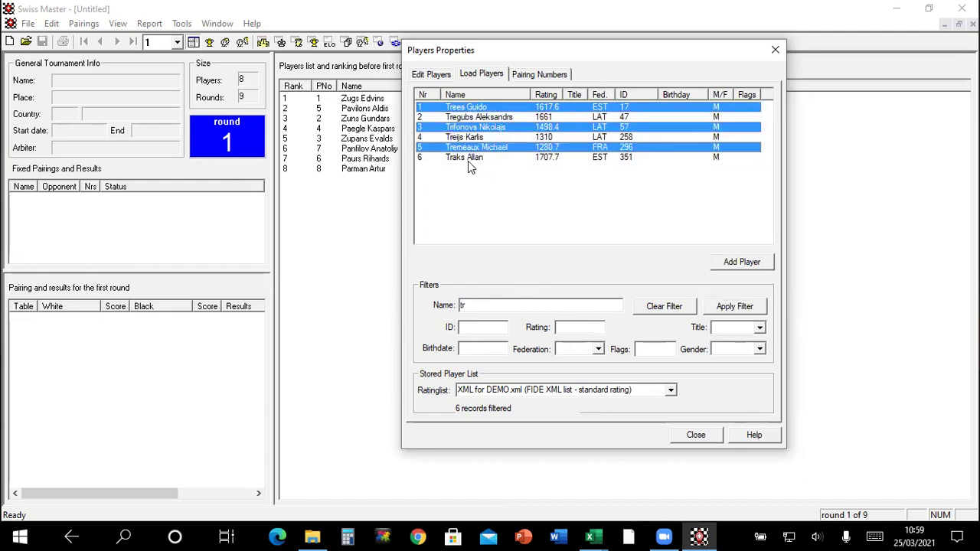
left_click(467, 161, "ctrl")
left_click(756, 264)
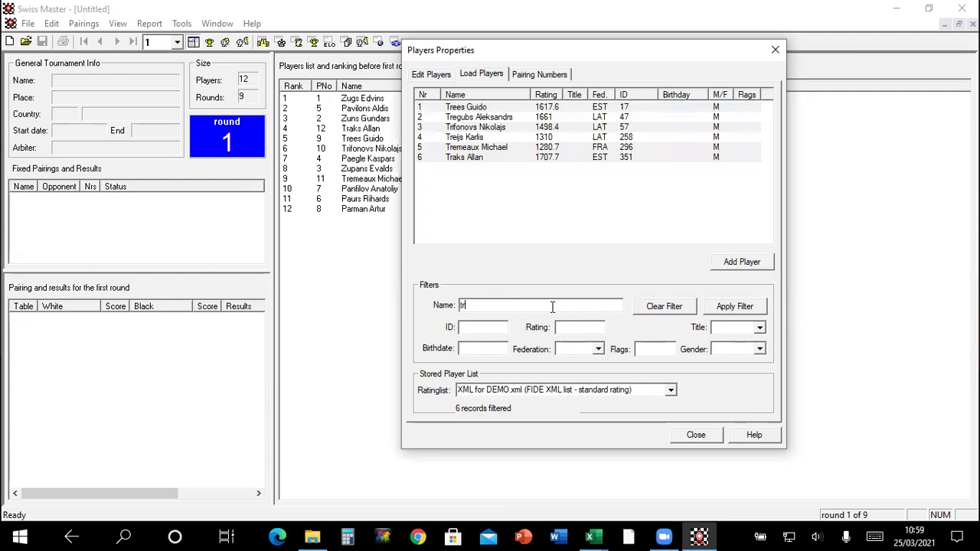
Filter the stored players by the name "t", try adding the twelfth and fourteenth entries together, and add the eleventh entry.
left_click(735, 306)
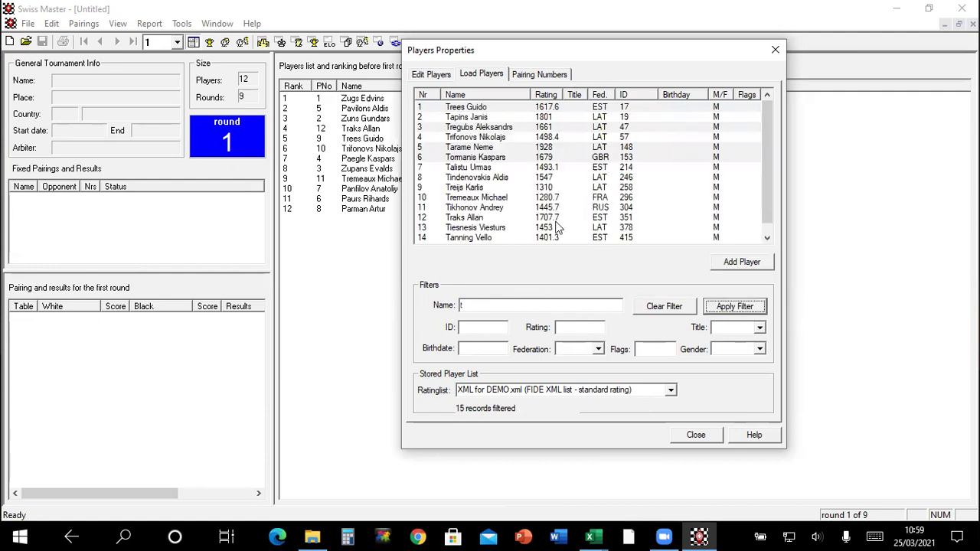
left_click(503, 221)
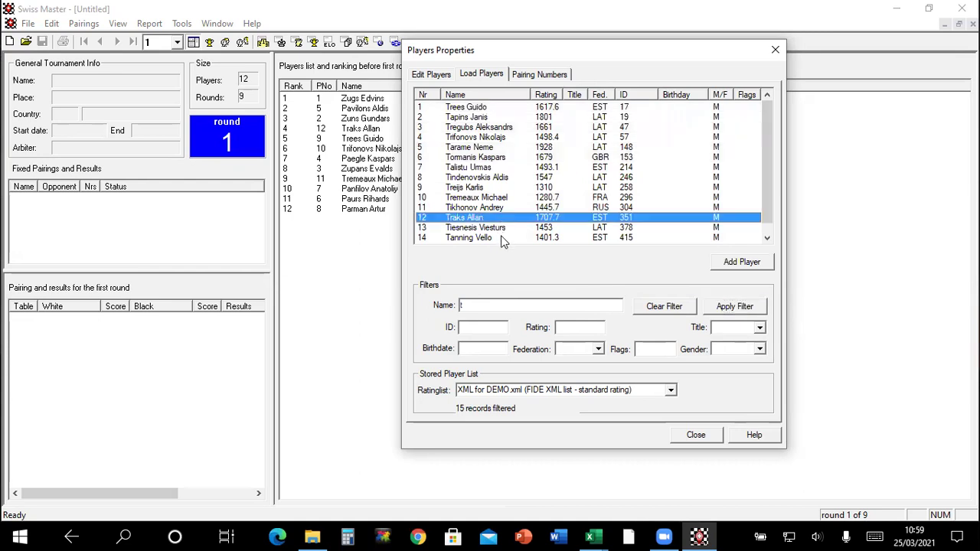
left_click(502, 239, "ctrl")
left_click(741, 266)
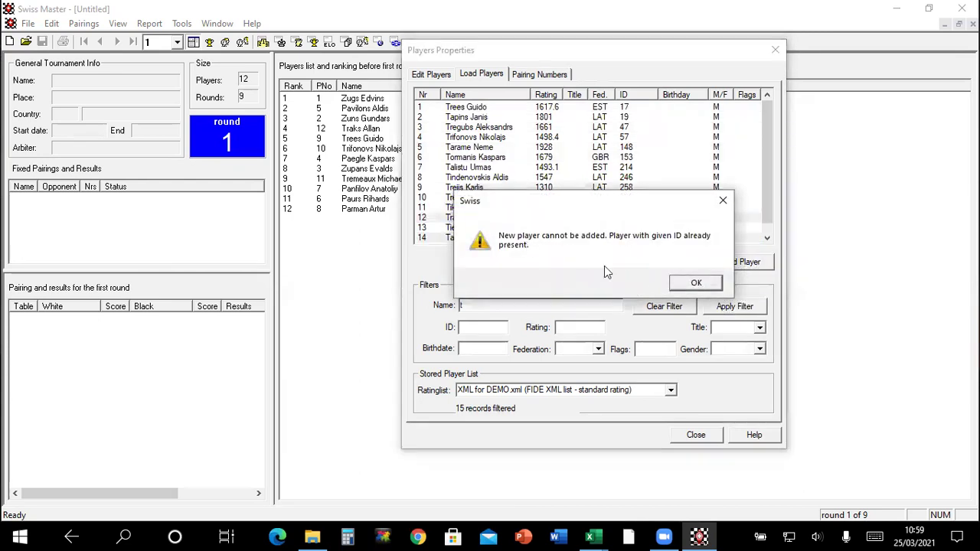
left_click(683, 283)
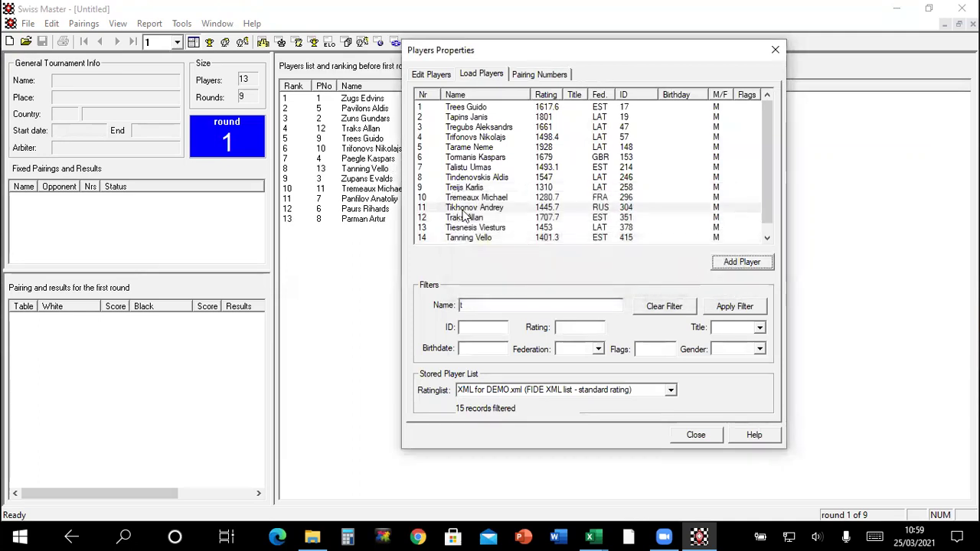
left_click(594, 208)
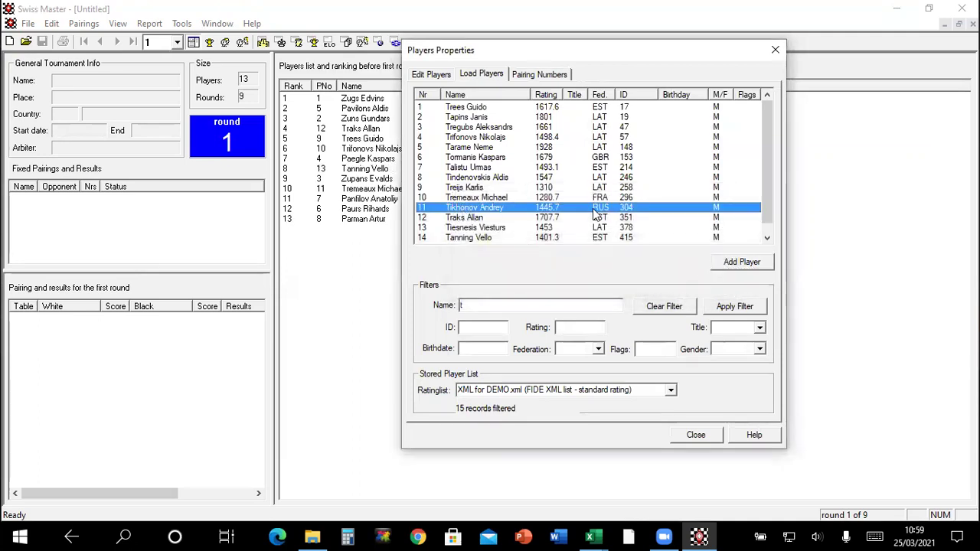
left_click(735, 263)
Filter the stored players by the name "eg", add the listed player to the tournament, and close the players properties.
key("Tab")
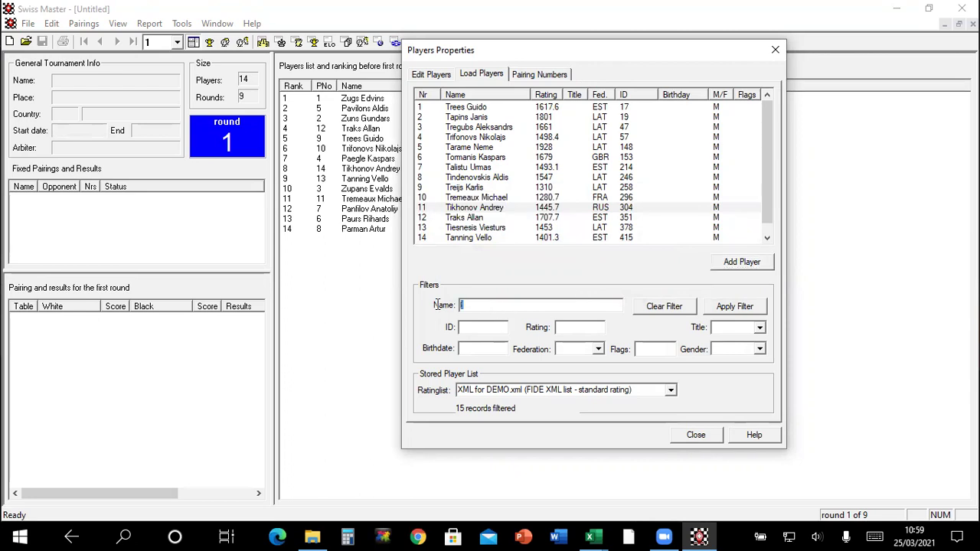
type("eg")
left_click(731, 306)
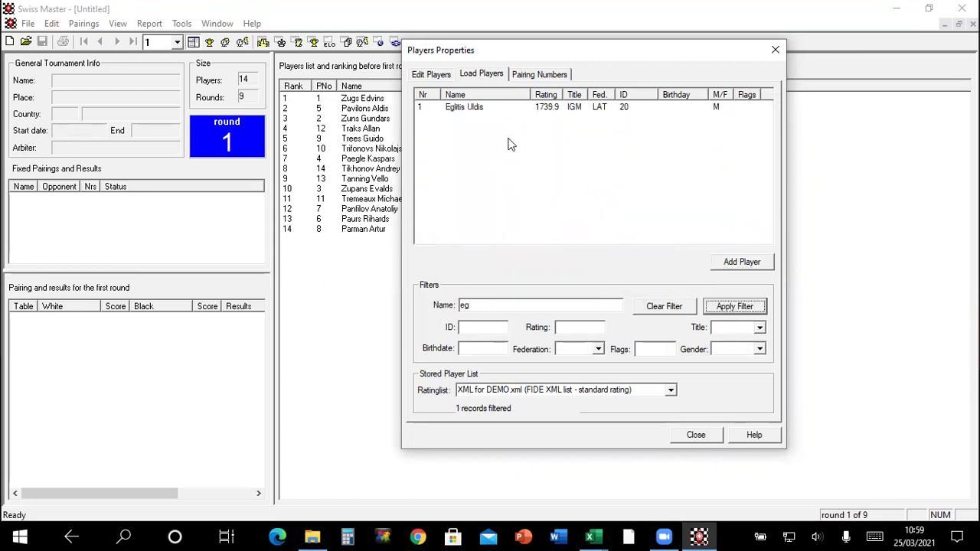
left_click(476, 108)
left_click(729, 261)
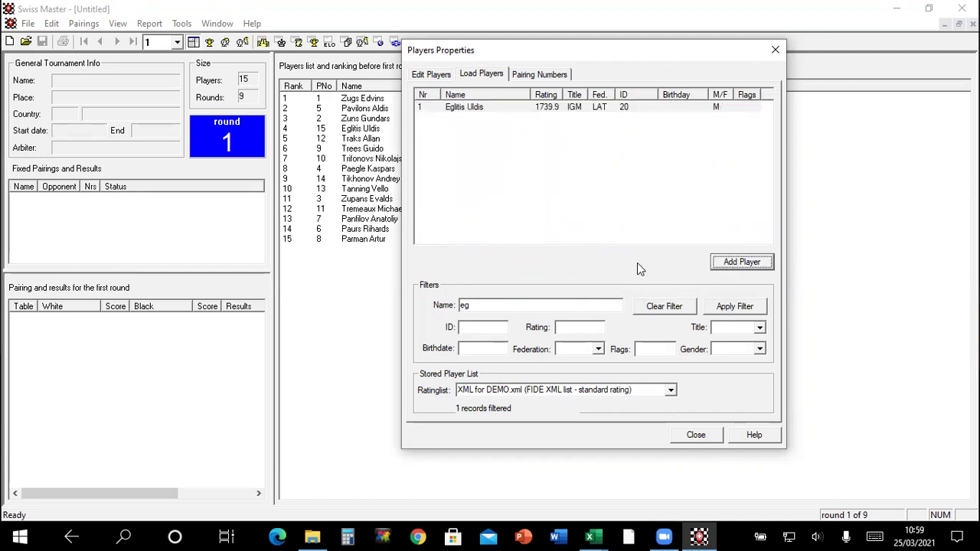
left_click(704, 434)
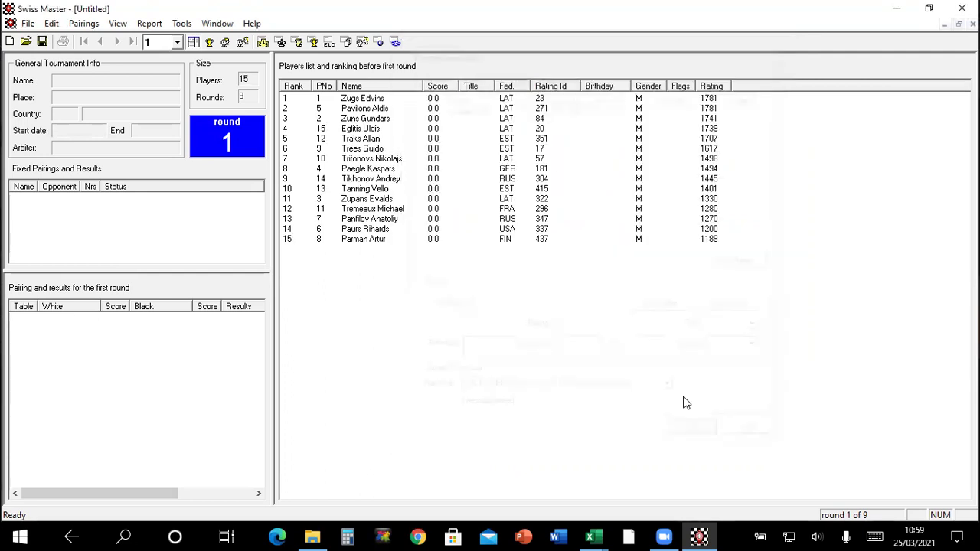
Order the players by rating, title and alphabet, reassign their pairing numbers, and close the players properties.
left_click(325, 100)
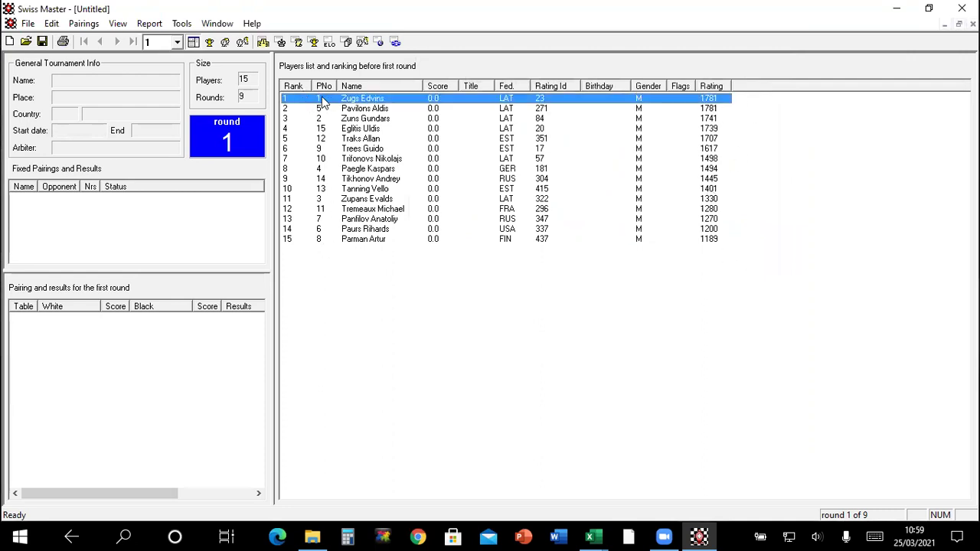
left_click(51, 22)
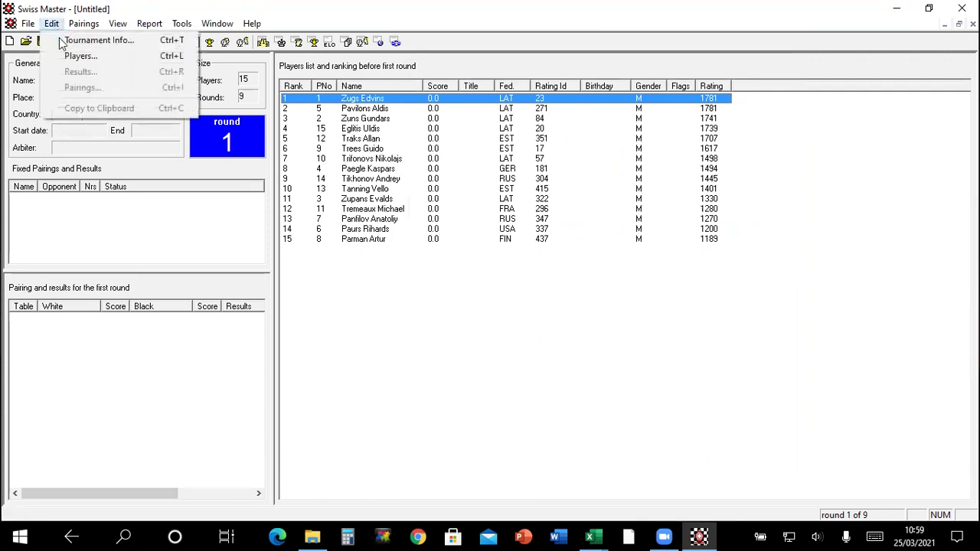
left_click(73, 57)
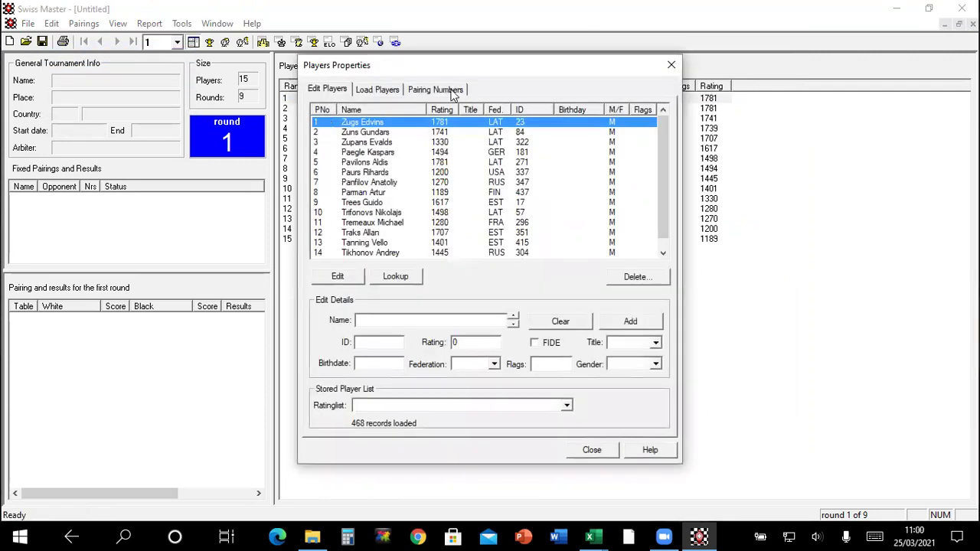
left_click(453, 89)
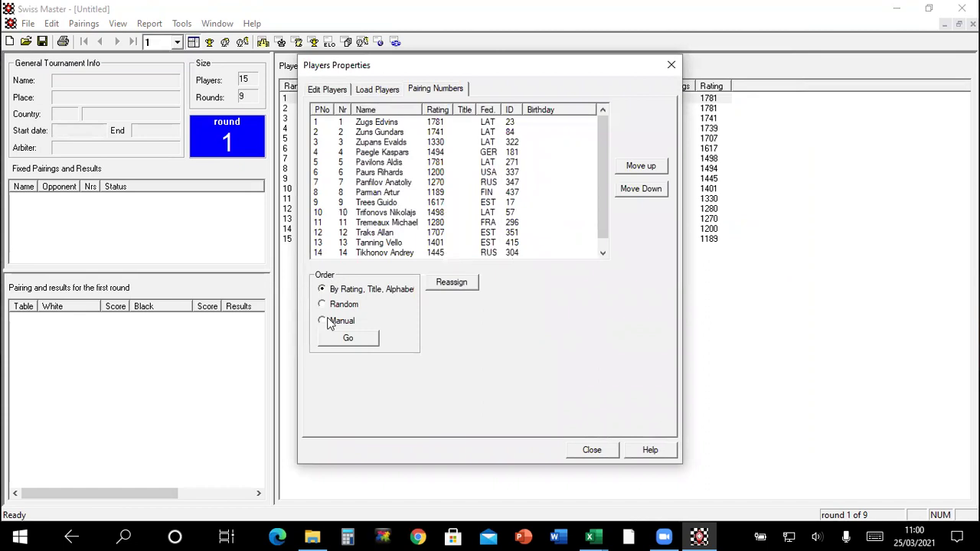
left_click(346, 341)
left_click(443, 284)
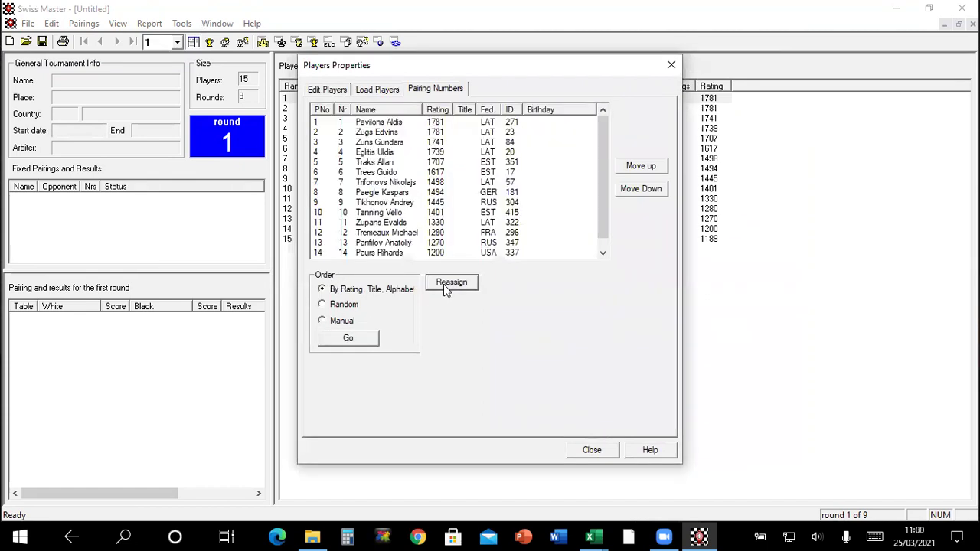
left_click(594, 450)
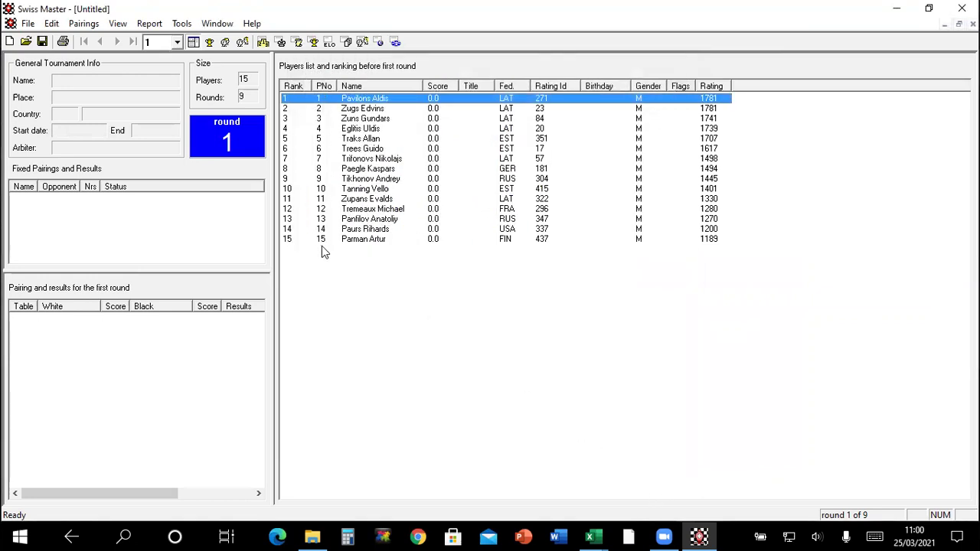